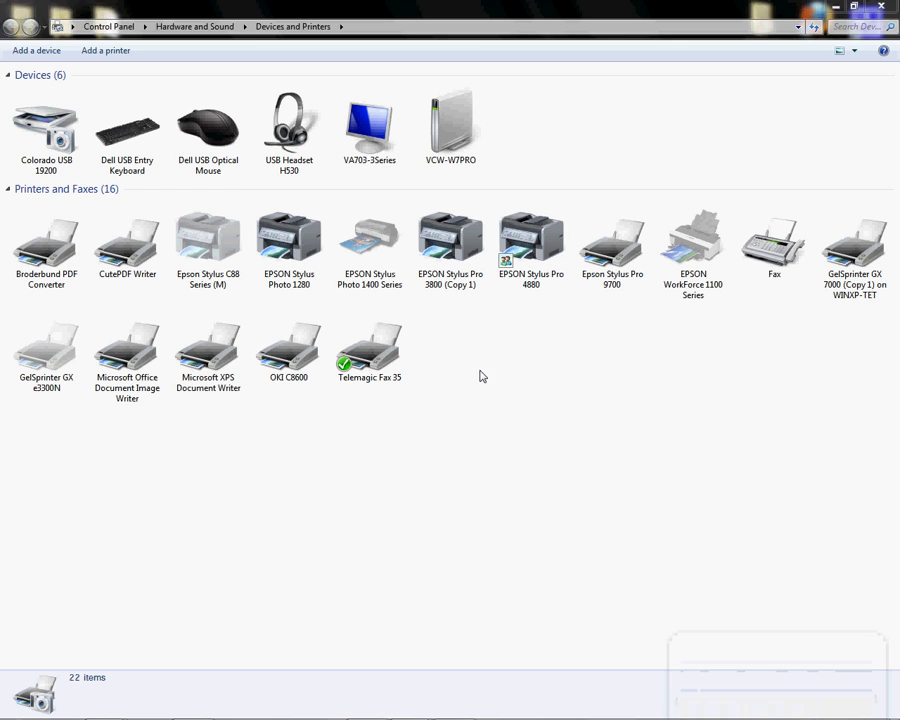
- Start adding a network printer by TCP/IP address, using 192.168.1.181 as its hostname or IP address with automatic device detection
click(127, 52)
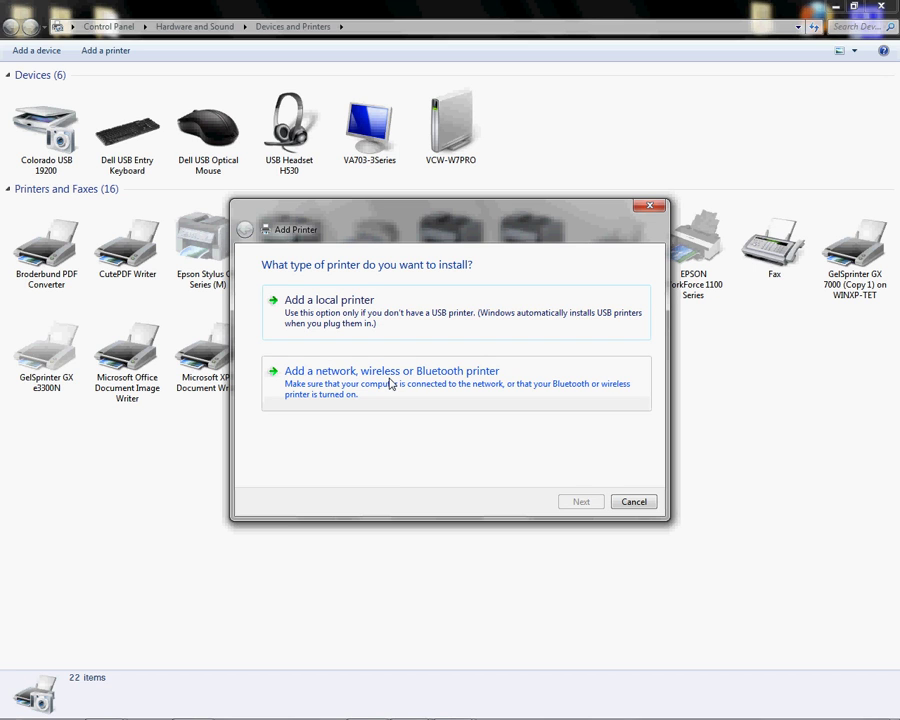
click(390, 384)
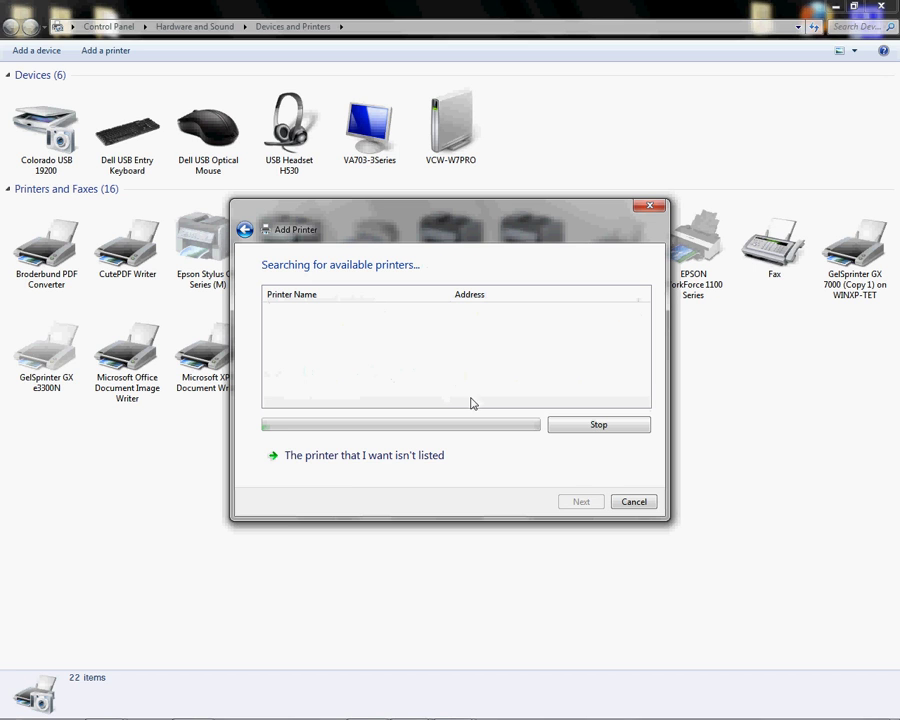
click(373, 462)
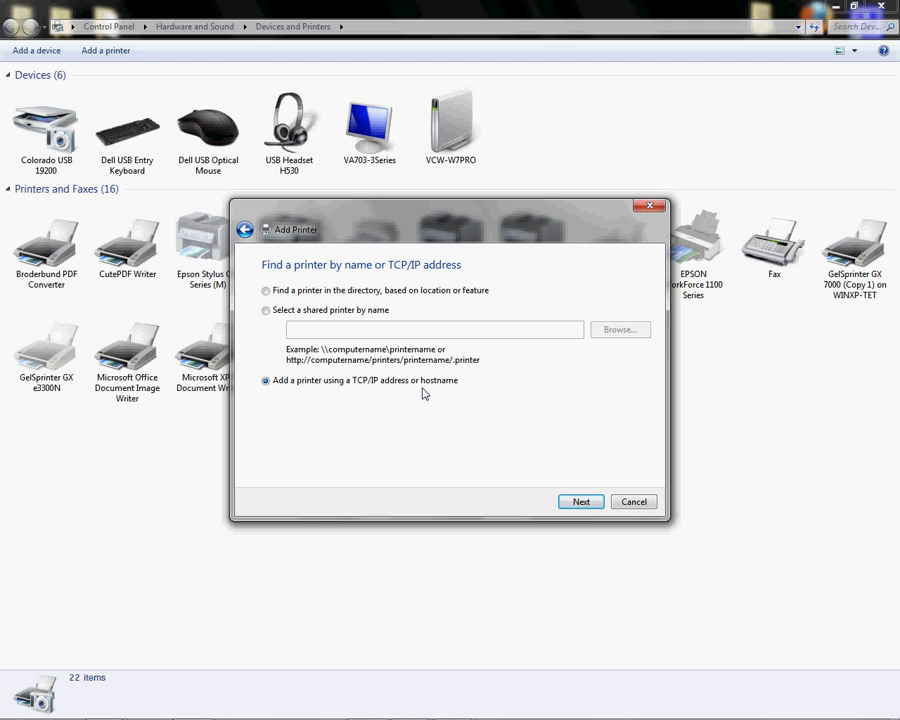
click(579, 504)
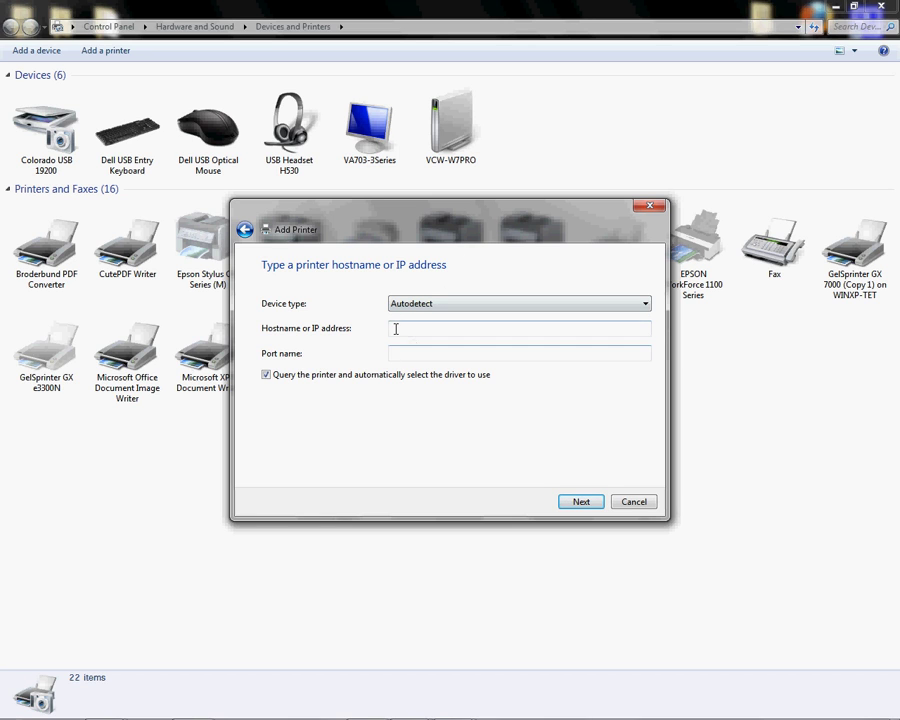
click(396, 328)
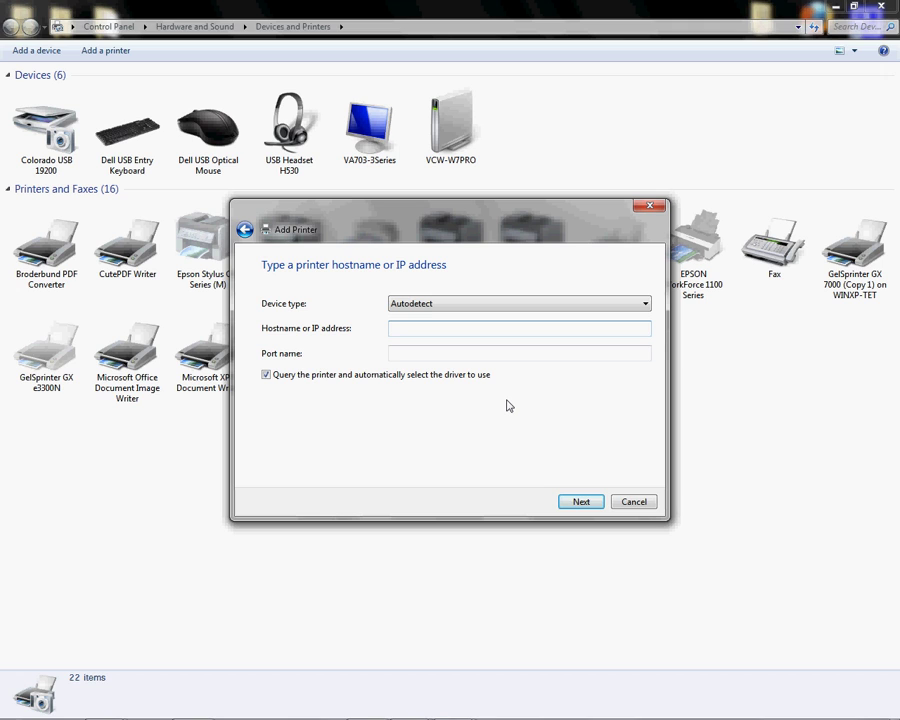
text(192.168.1.181)
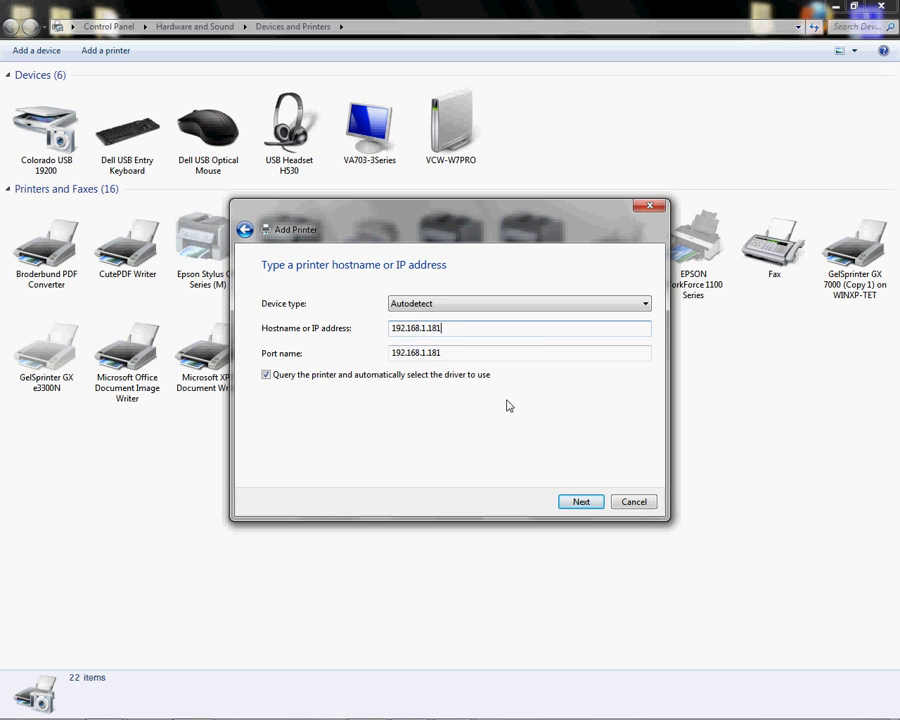
click(586, 503)
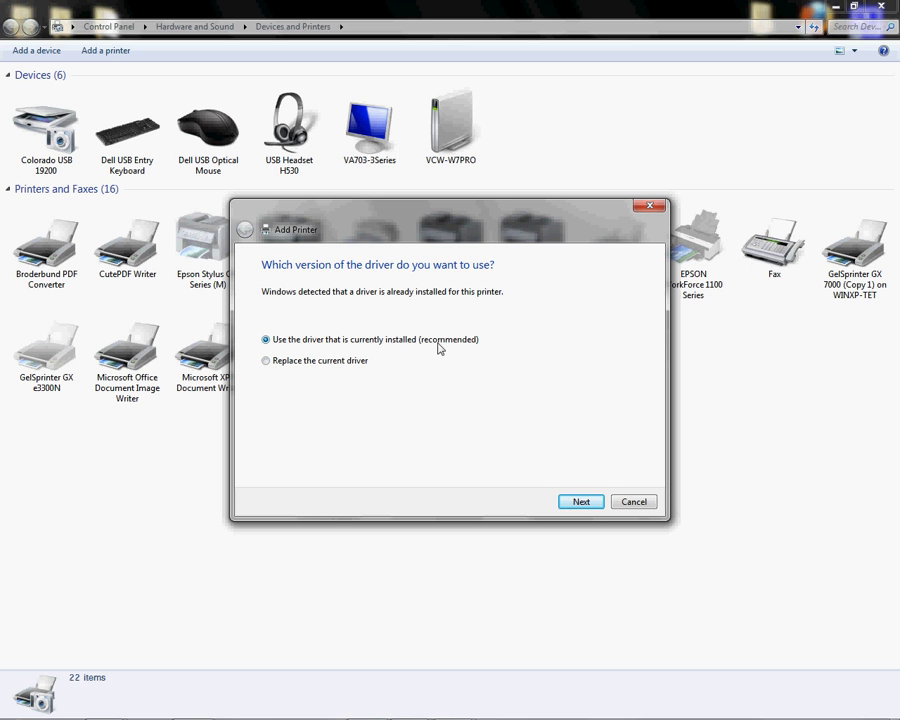
- Finish adding the printer with the currently installed driver, the name GelSprinter GX 7000 and no sharing
click(581, 502)
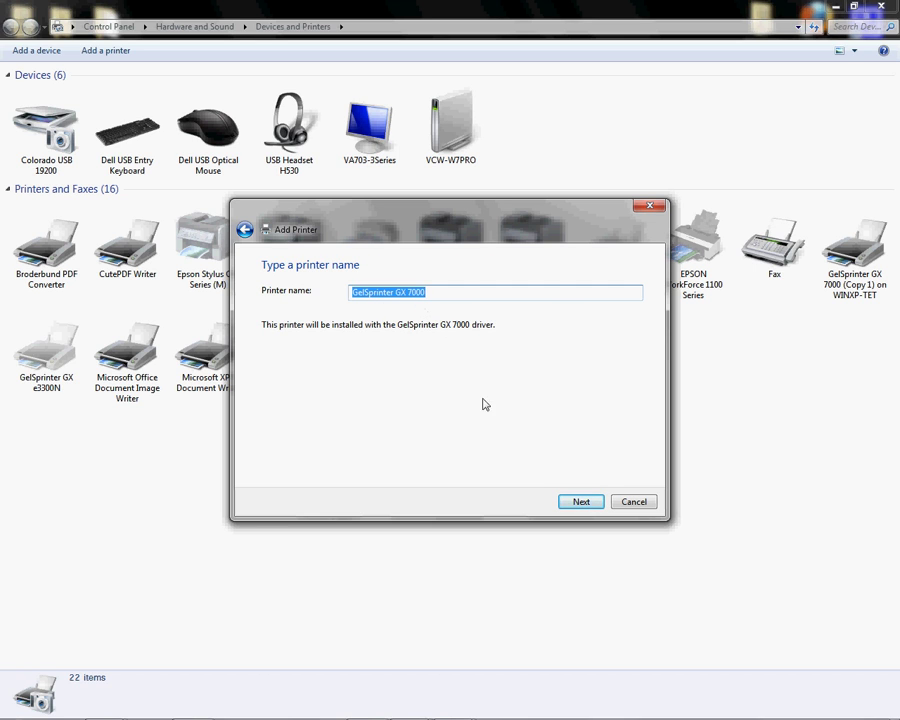
click(581, 502)
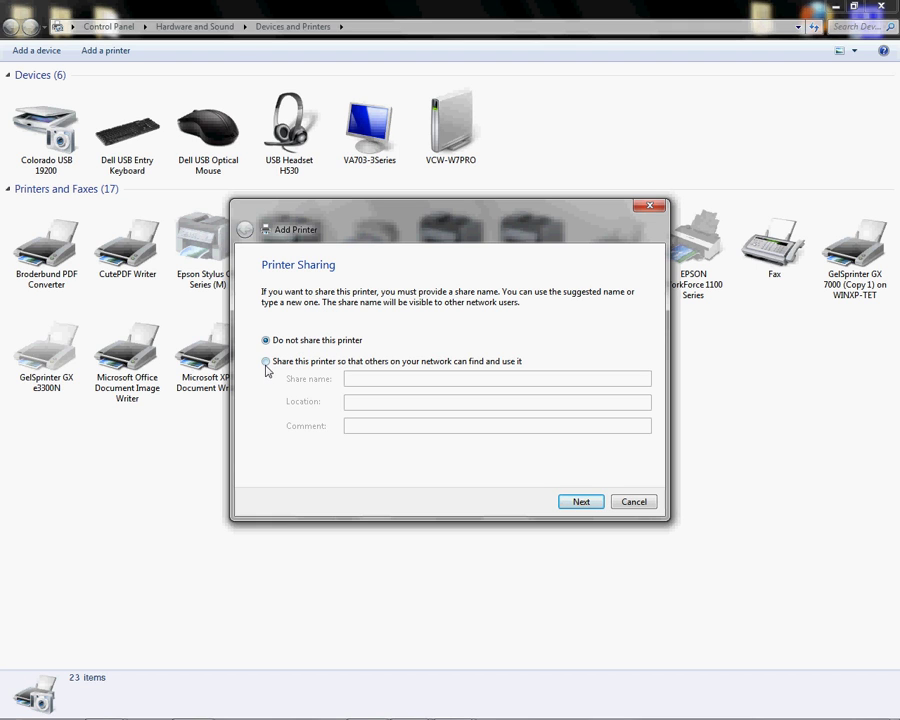
click(578, 504)
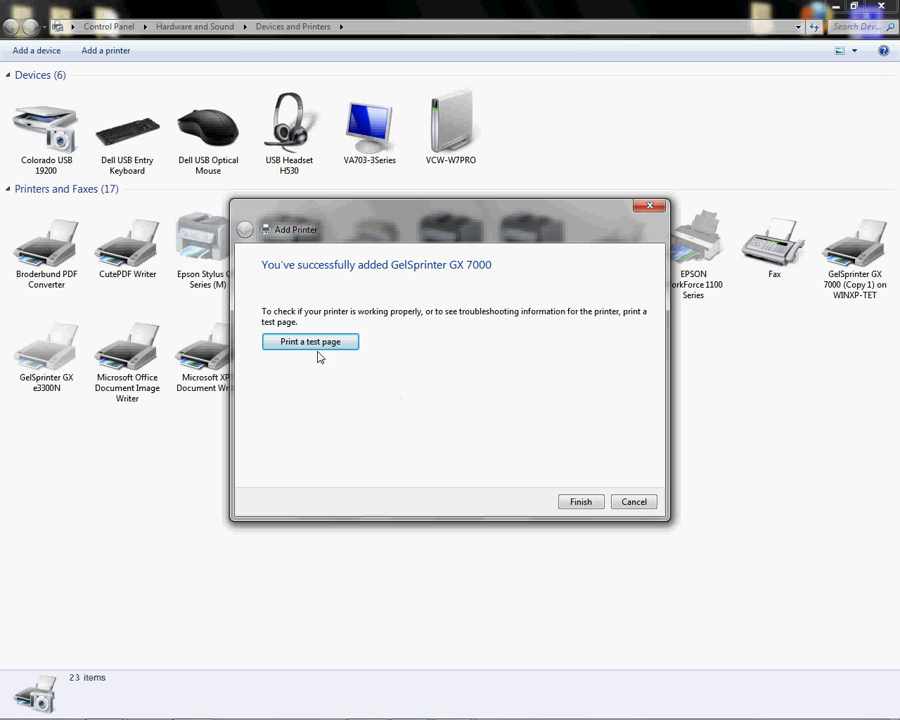
click(579, 503)
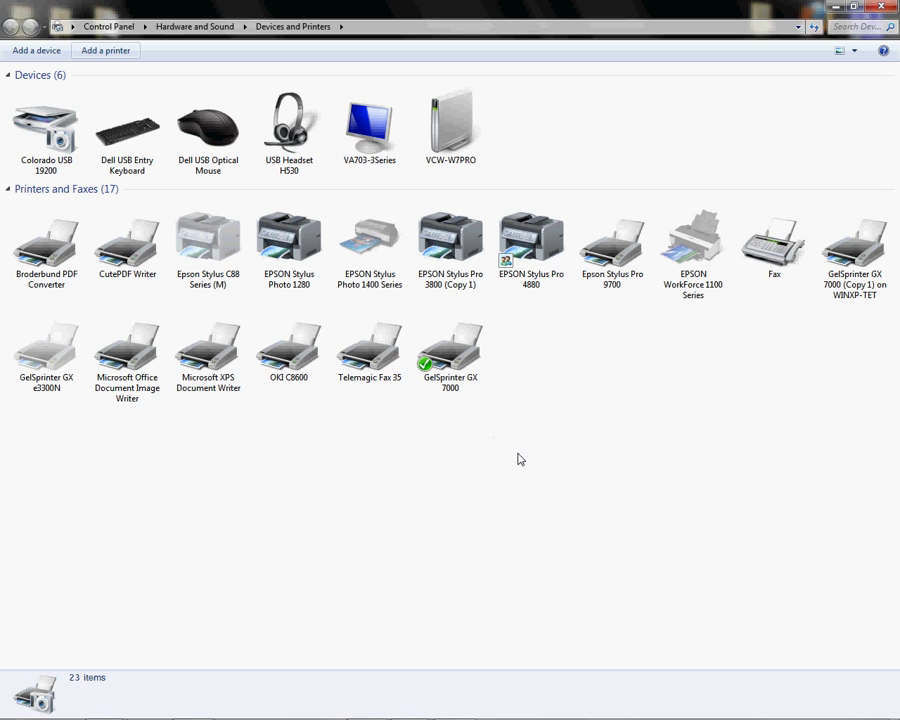
- Open color management from the GelSprinter GX 7000 printer properties and choose that printer as the device
mouse_move(464, 383)
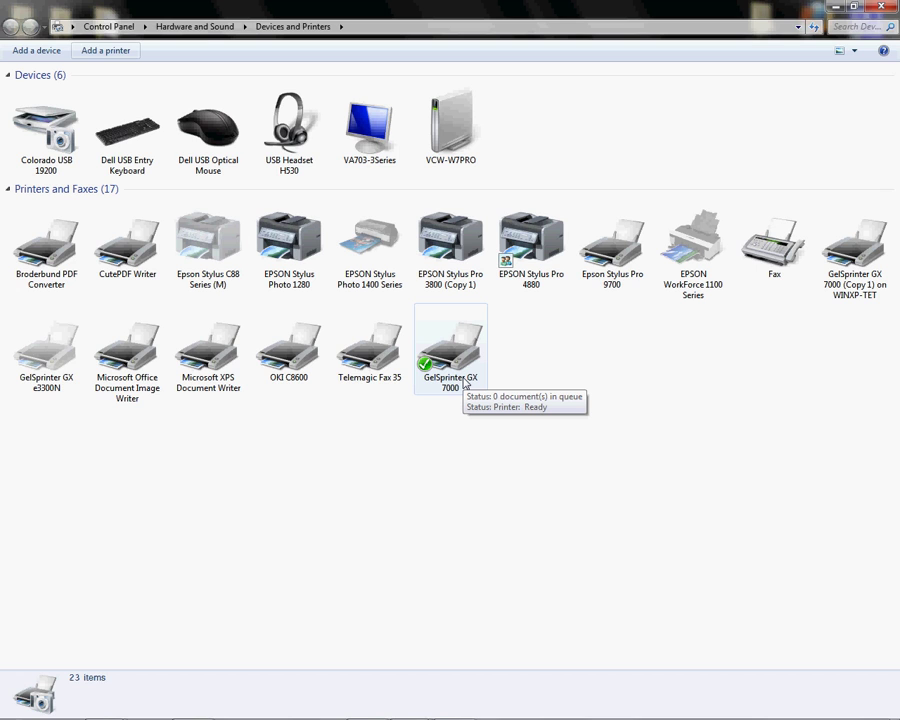
click(464, 383)
right_click(464, 383)
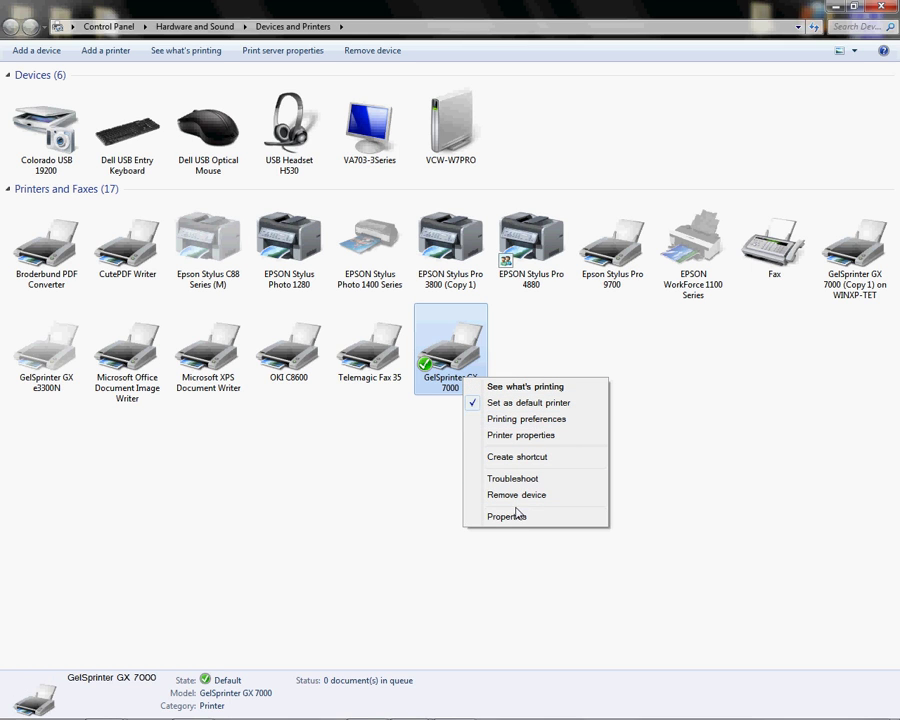
click(520, 435)
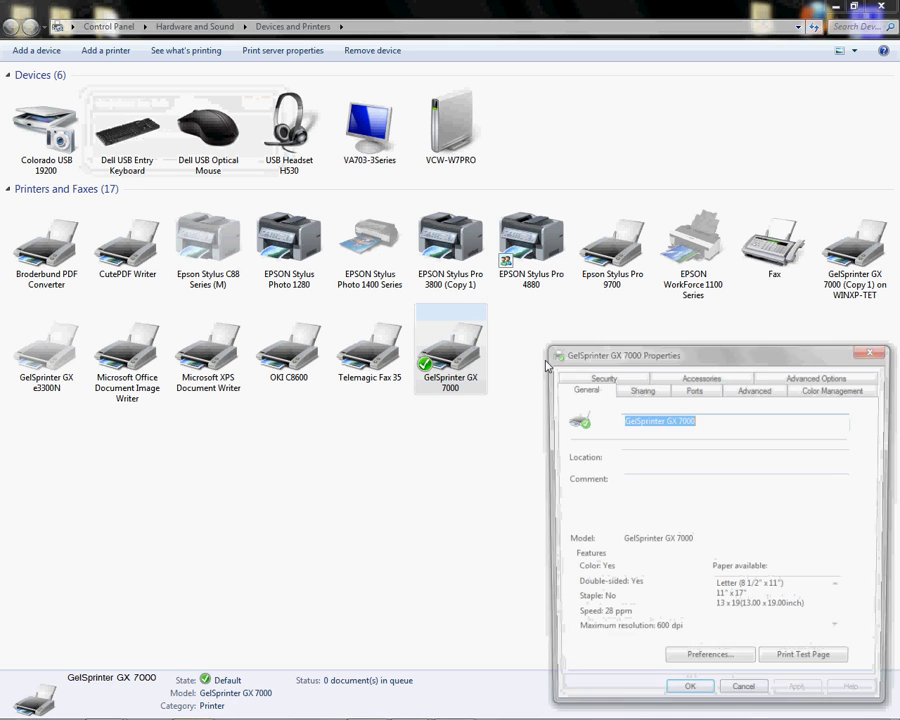
click(834, 389)
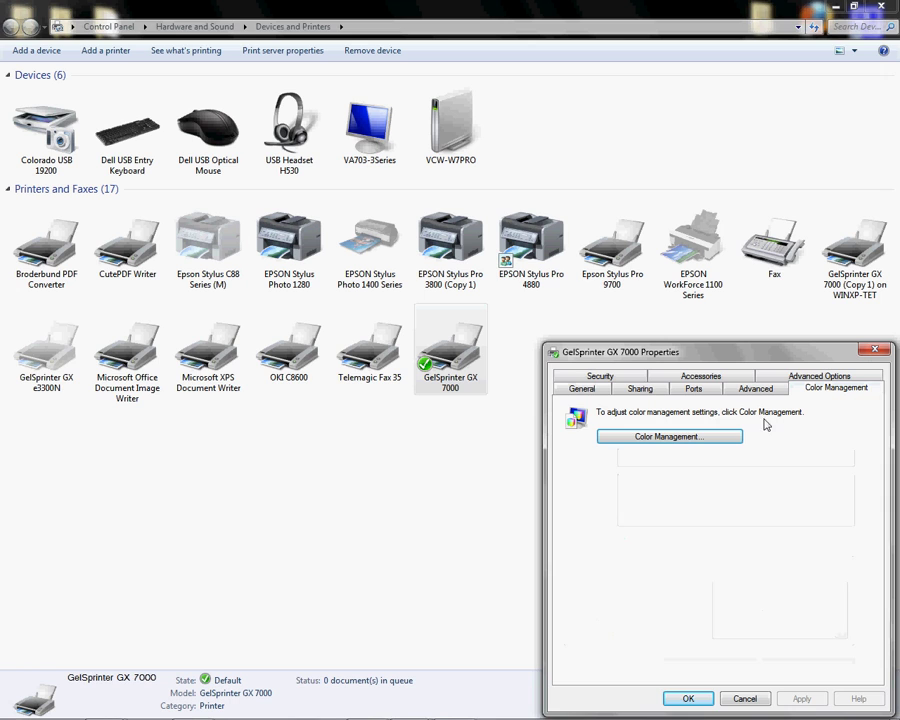
click(700, 440)
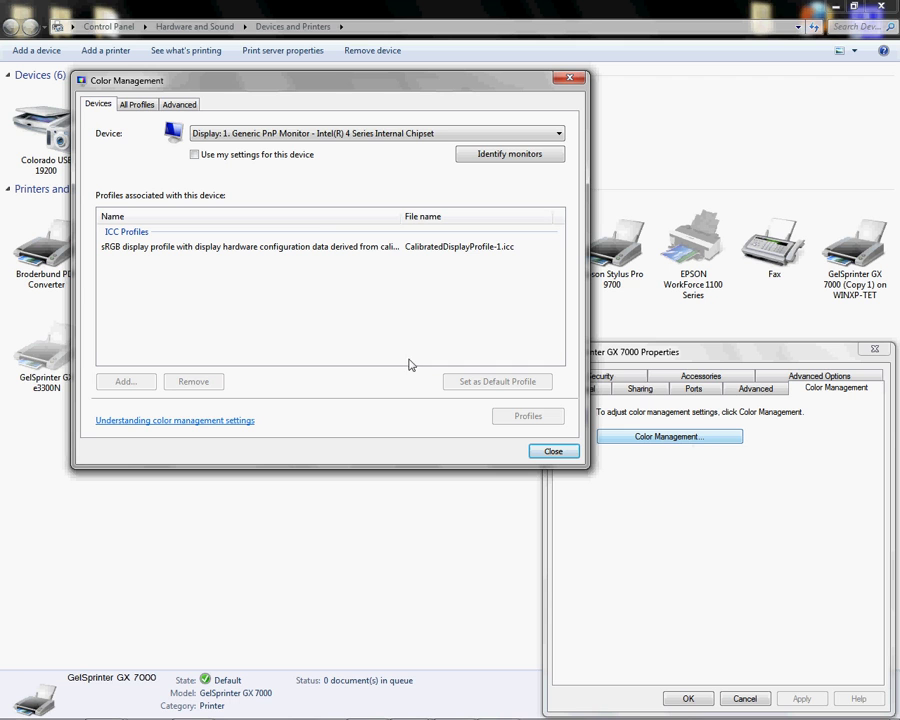
click(452, 135)
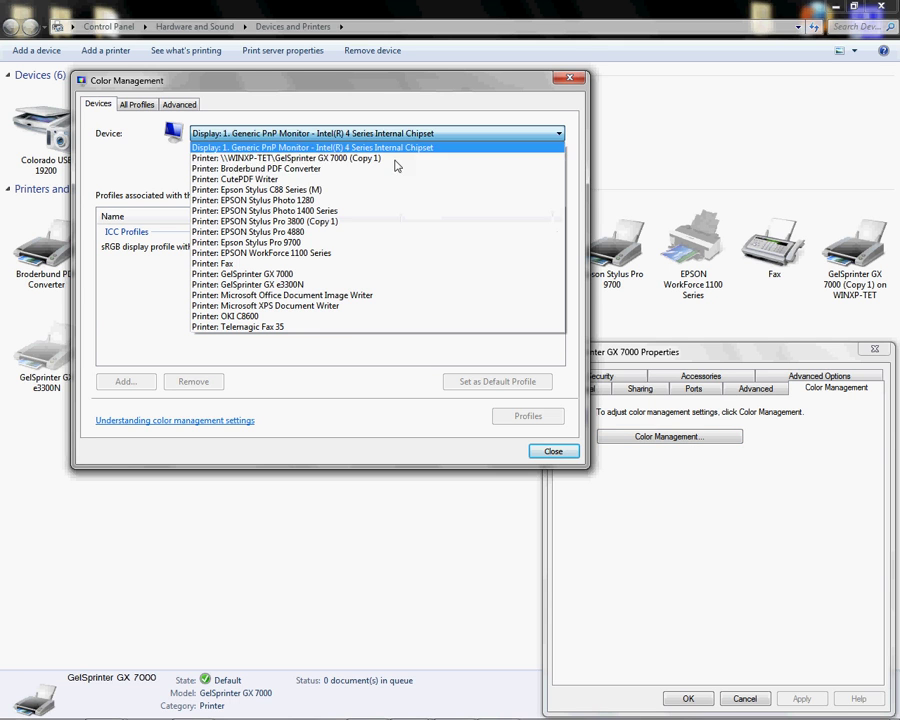
click(292, 274)
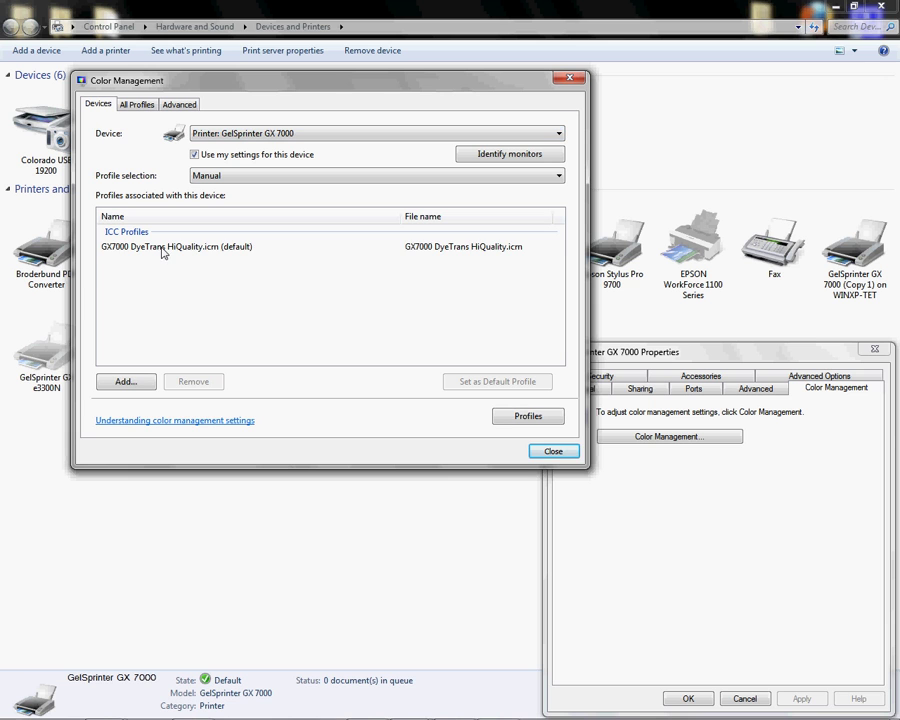
- Look up GX7000 DyeTrans HiQuality.icm among the installed color profiles without adding it, and close color management
click(165, 248)
click(126, 381)
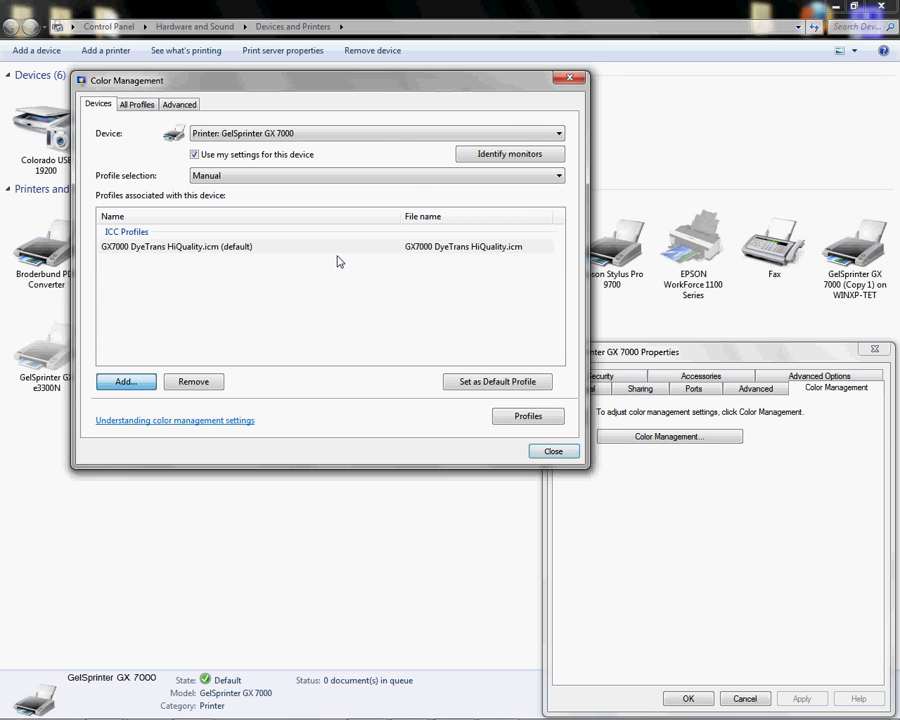
drag(507, 174, 507, 243)
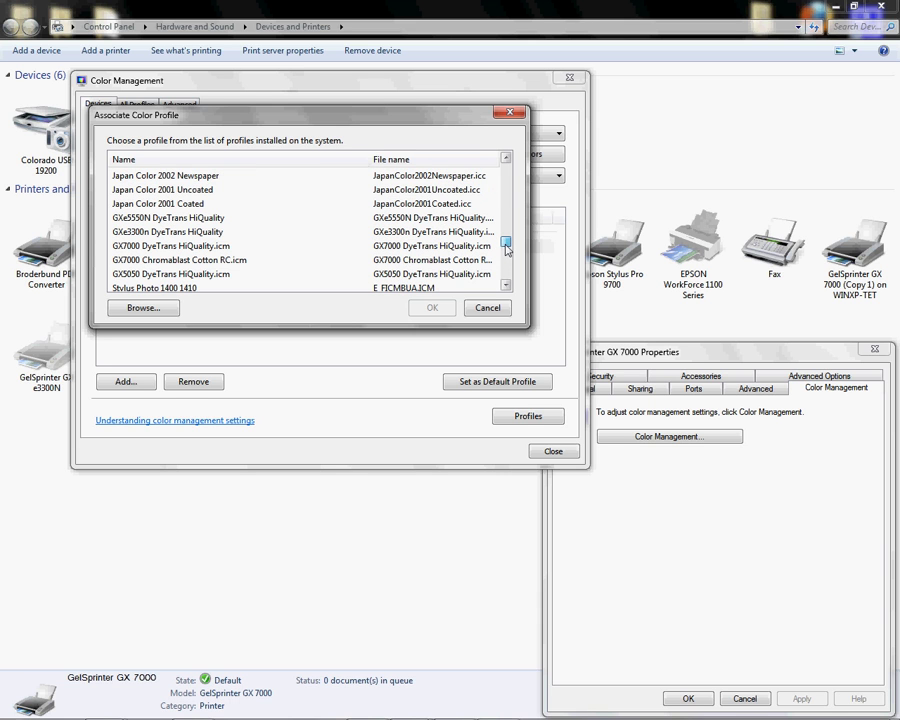
drag(273, 282, 234, 263)
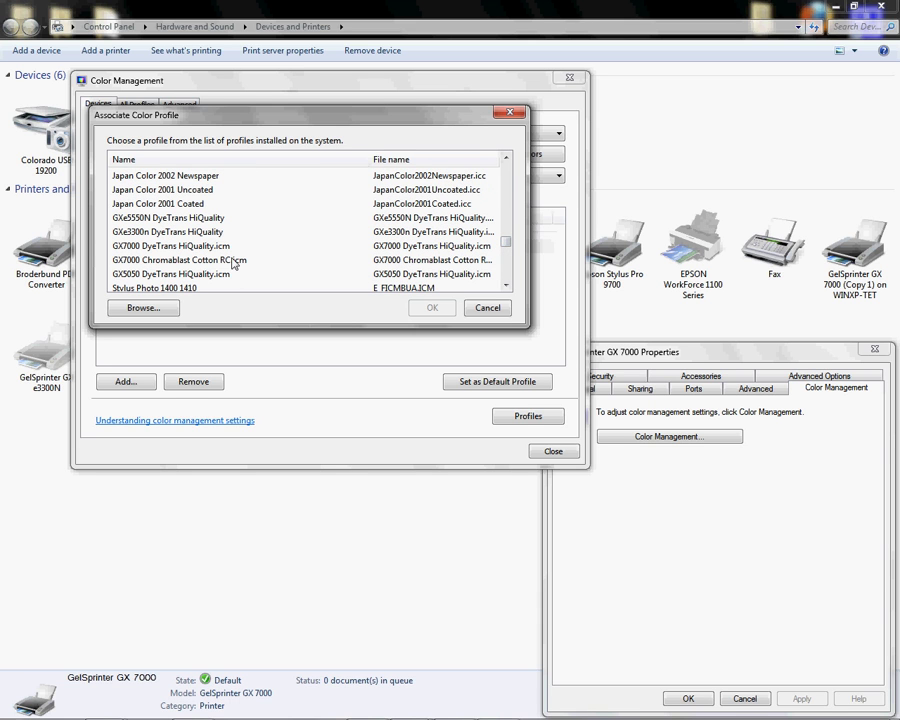
click(205, 246)
click(500, 309)
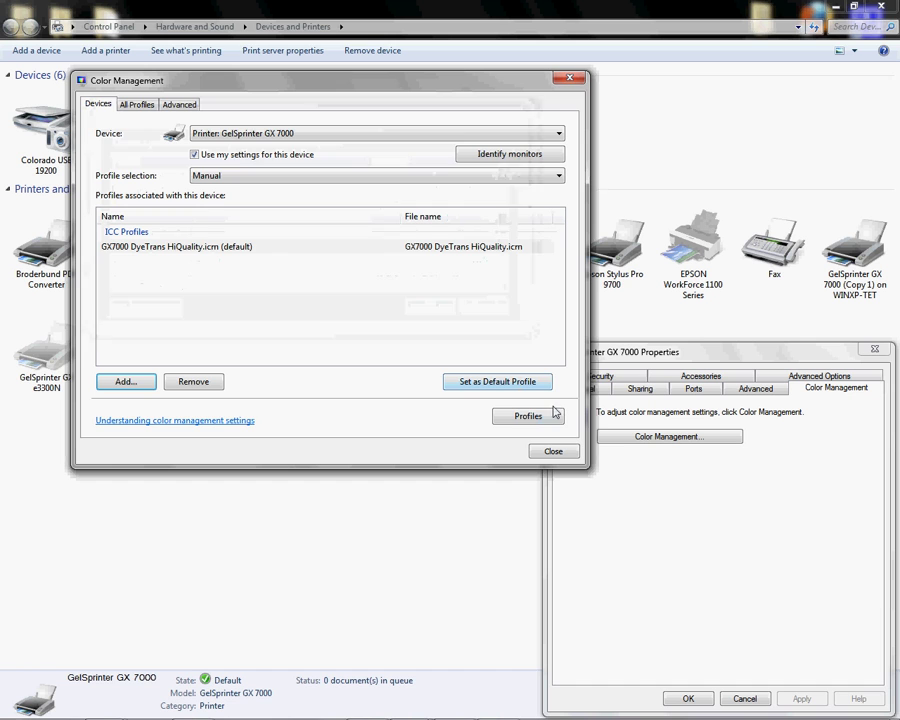
click(555, 450)
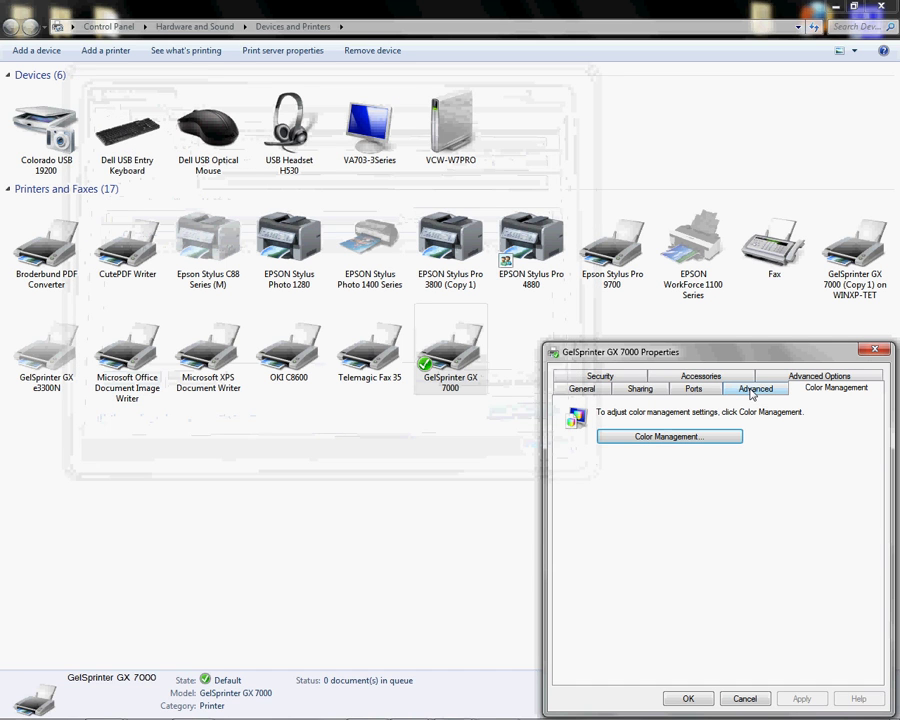
- Set the printer's spooling to start printing after the last page is spooled
click(748, 392)
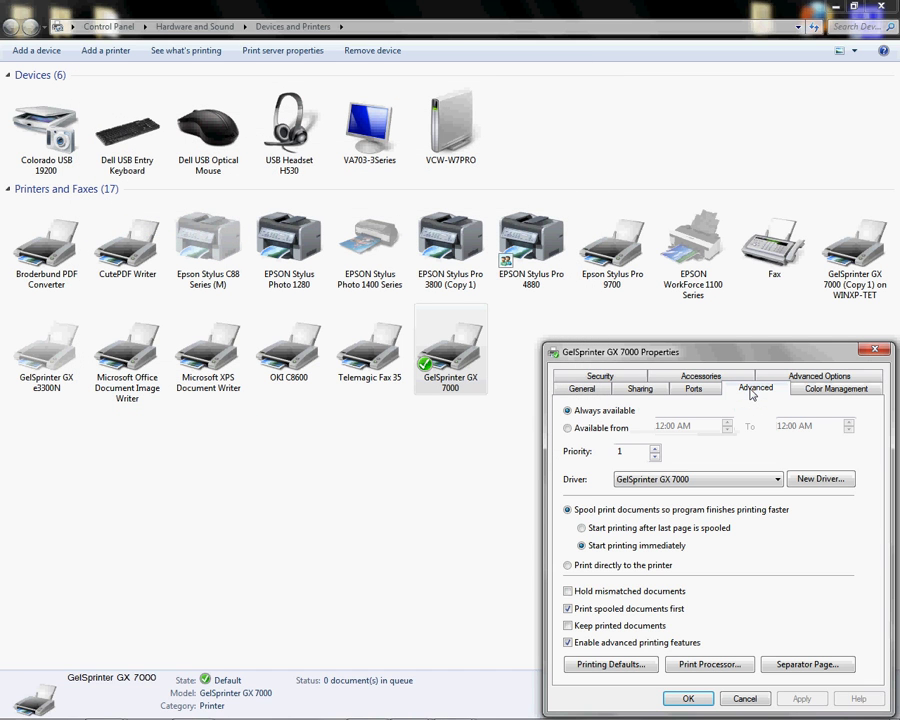
click(582, 529)
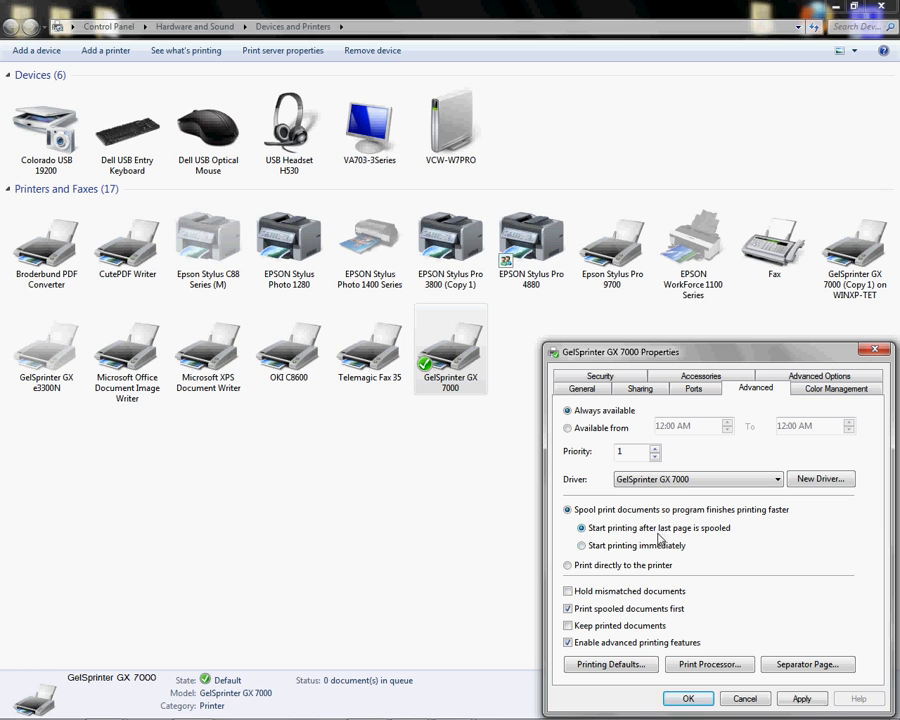
drag(803, 356, 733, 283)
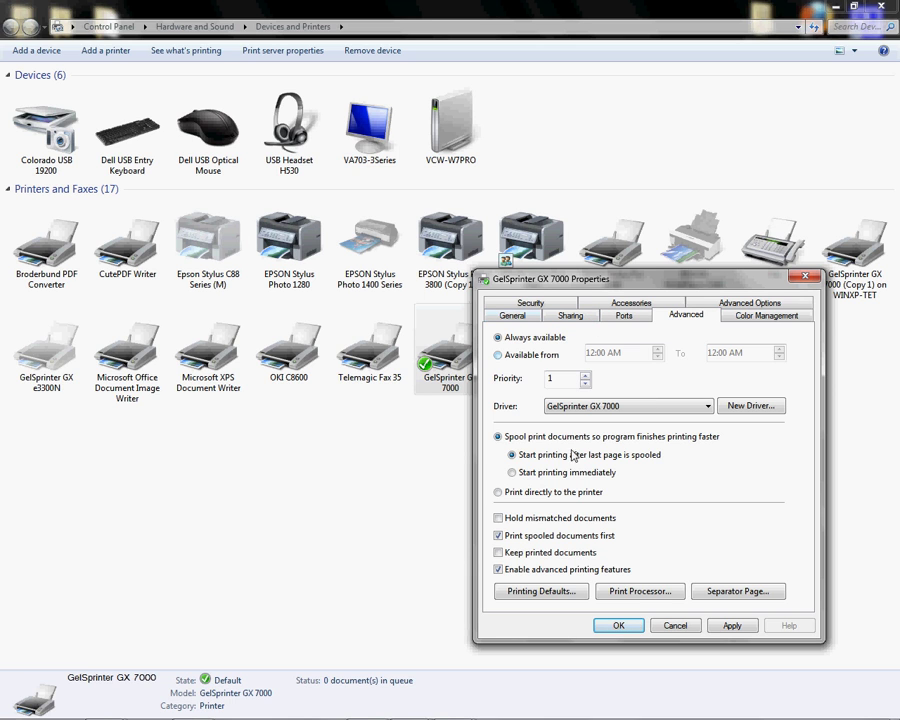
- In the printer's printing preferences, set the paper type to Inkjet Plain Paper and the print quality to User settings
click(514, 317)
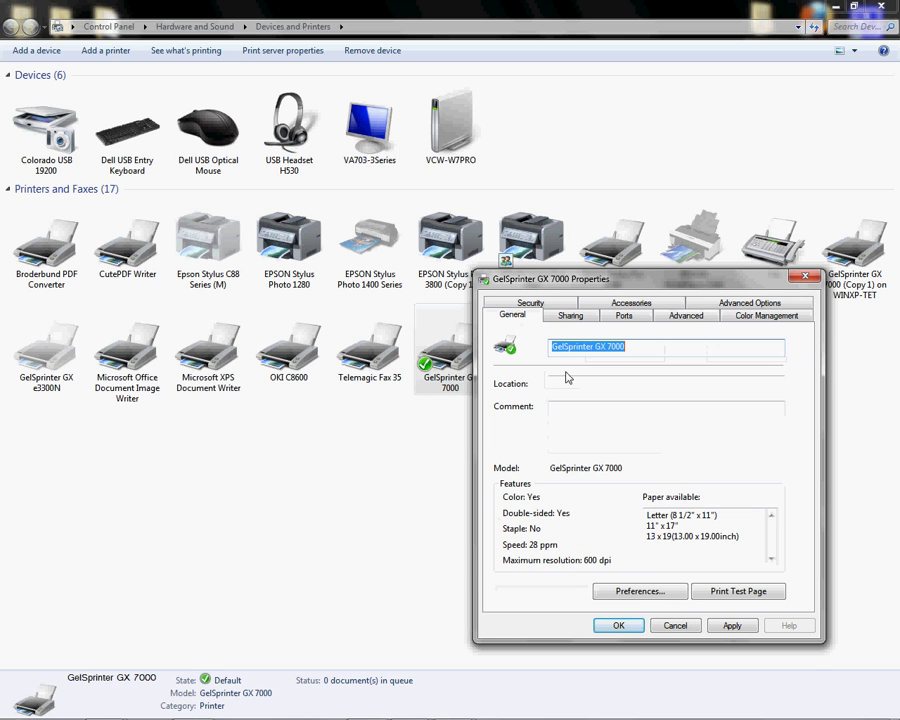
click(663, 592)
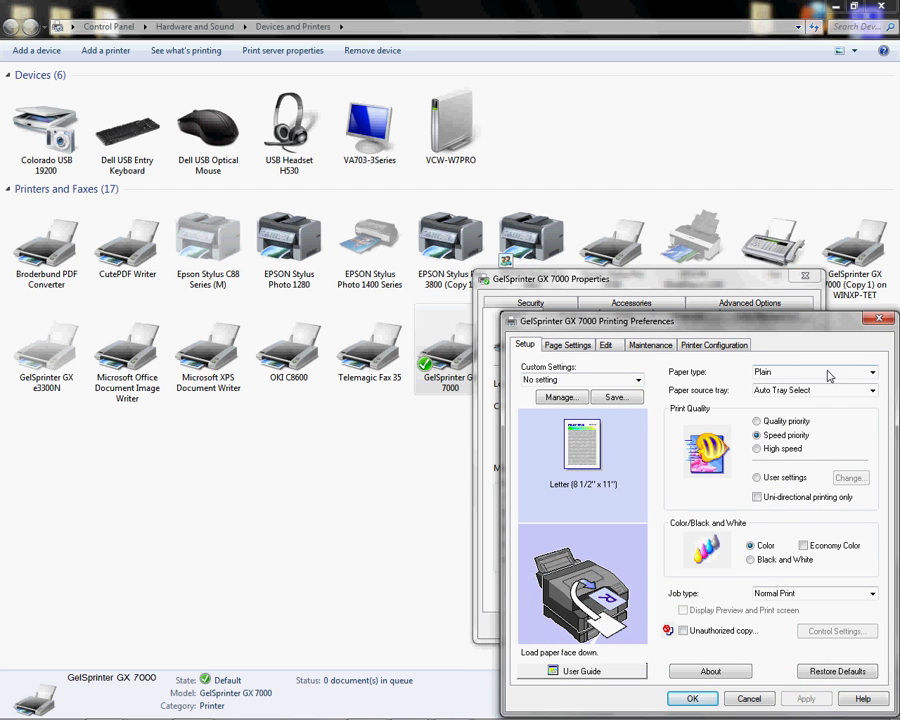
click(828, 373)
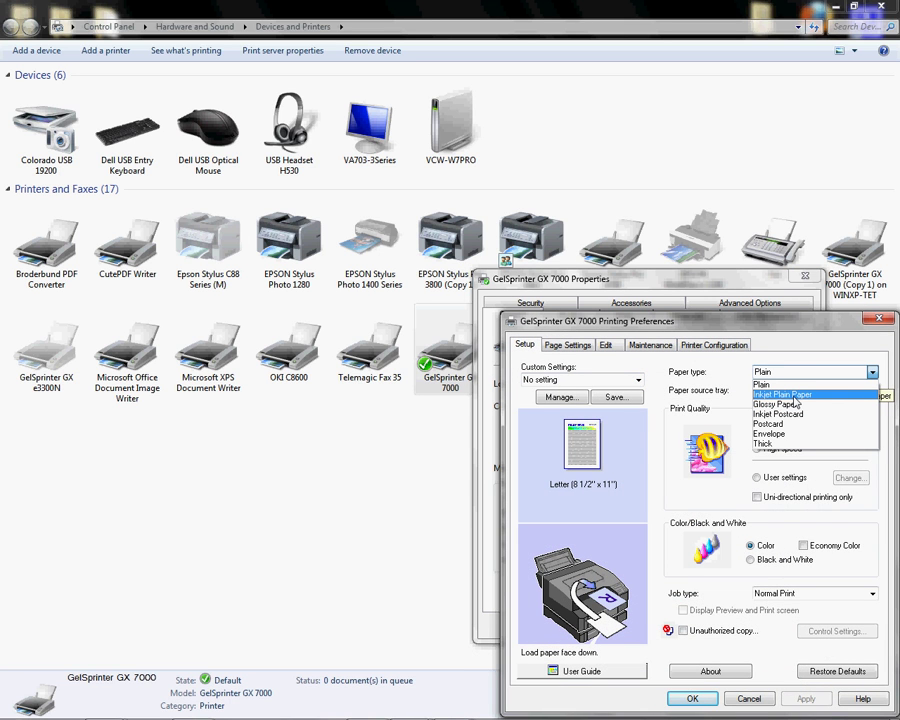
click(793, 396)
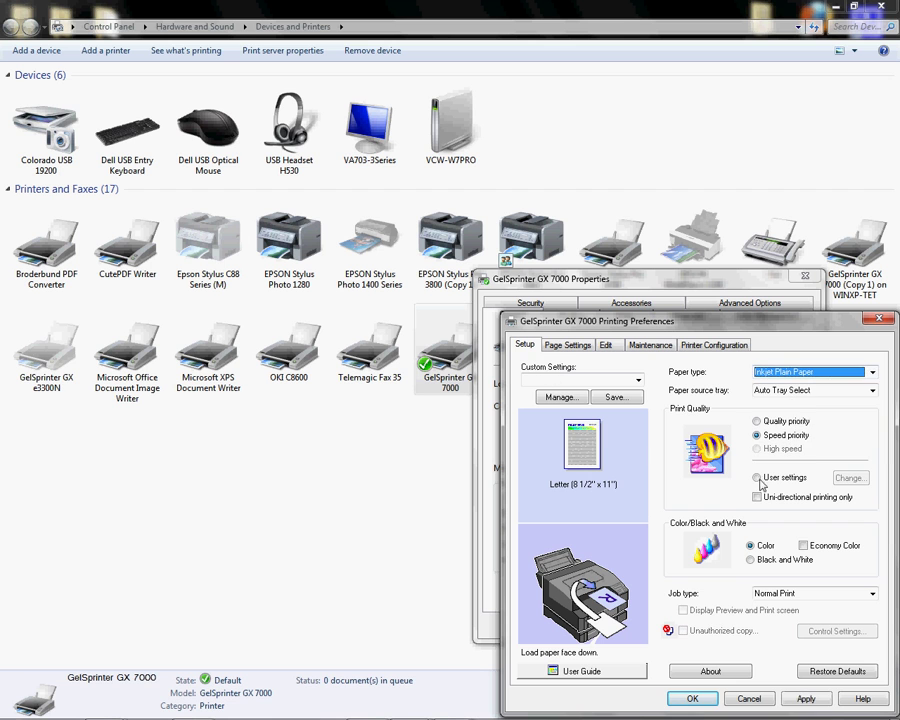
click(757, 477)
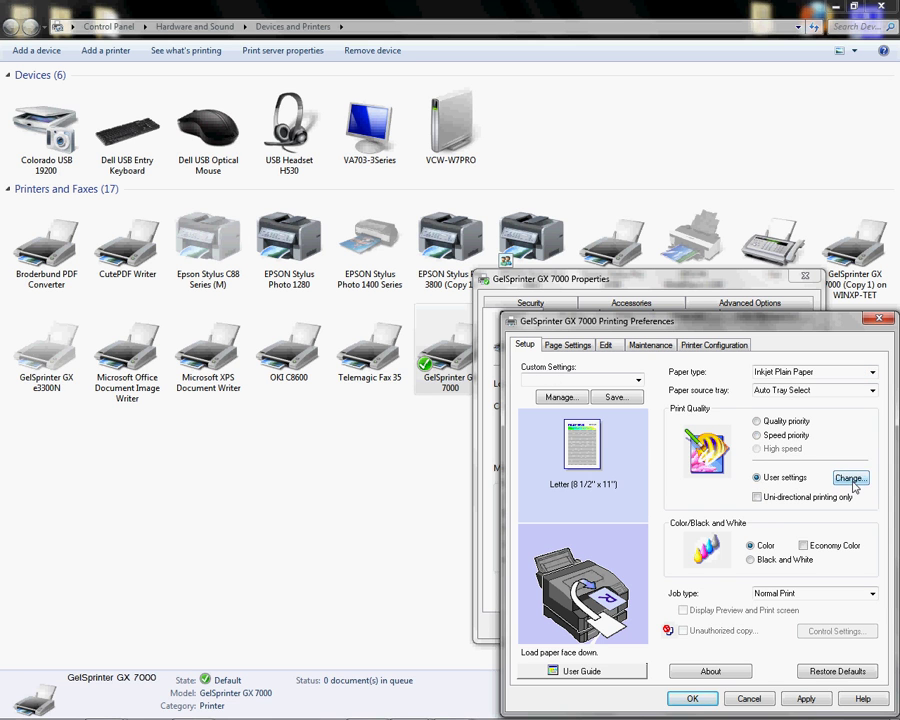
- In the print quality user settings, enable error diffusion for photos and images and set the color profile to Off
click(846, 482)
drag(697, 373, 375, 204)
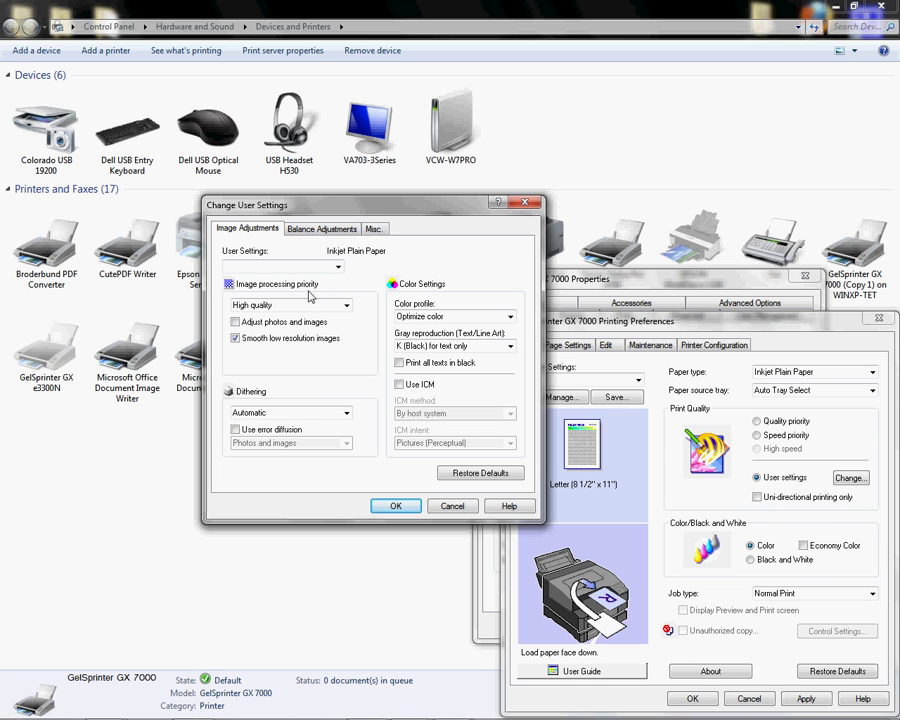
click(236, 429)
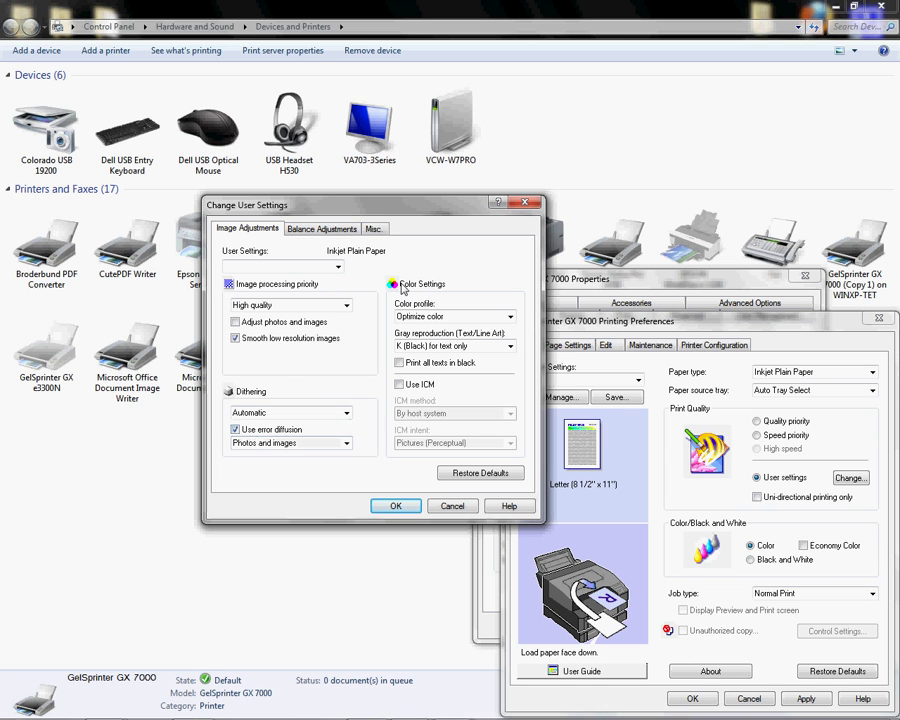
click(452, 316)
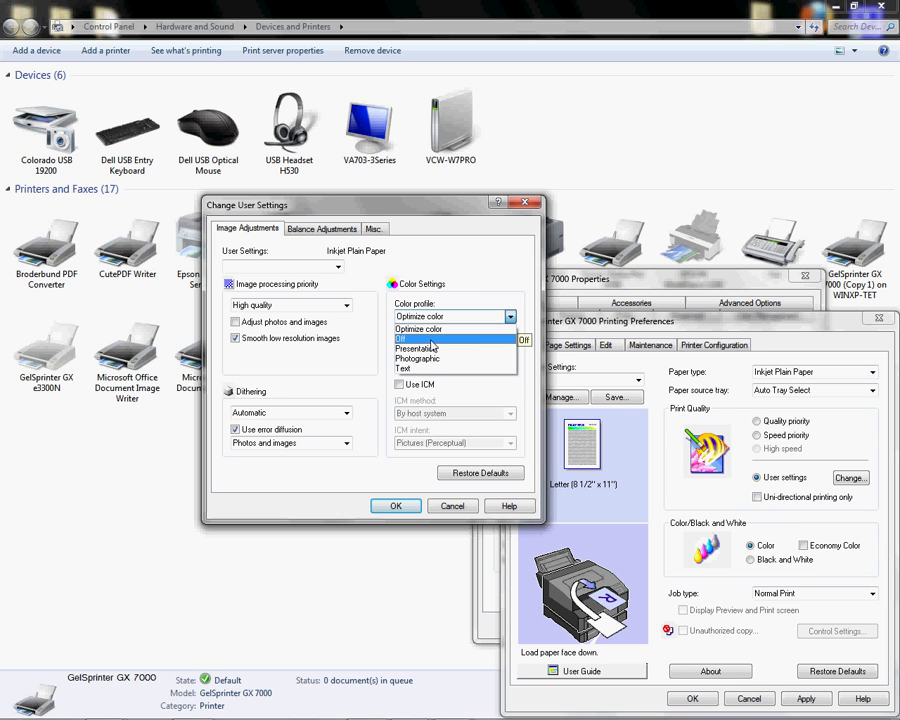
click(431, 341)
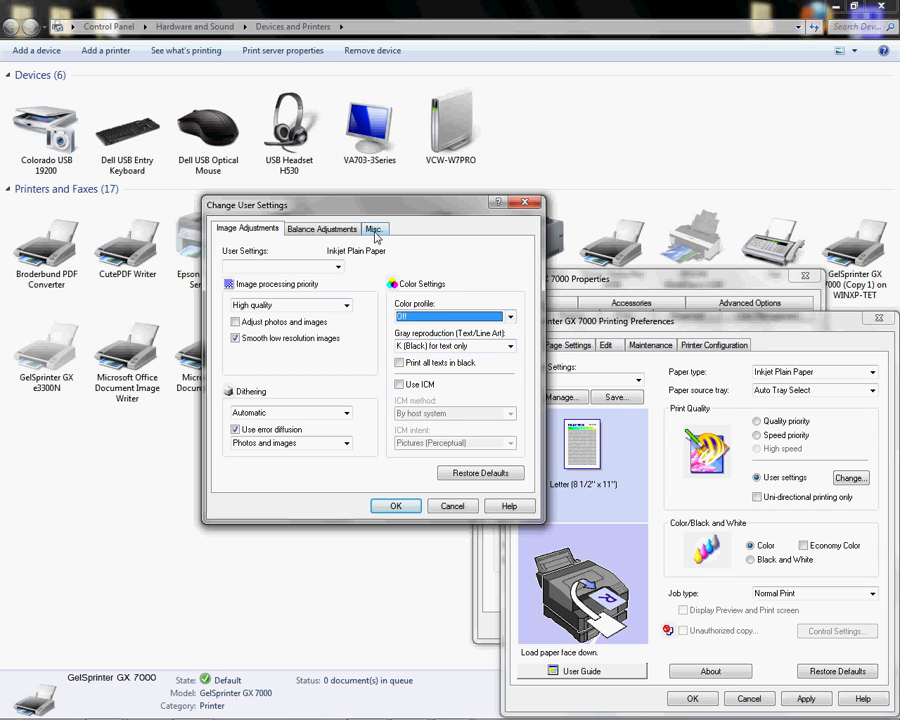
- Accept the print quality user settings with the miscellaneous options unchanged, and turn off Auto reduce in the printer configuration
click(374, 230)
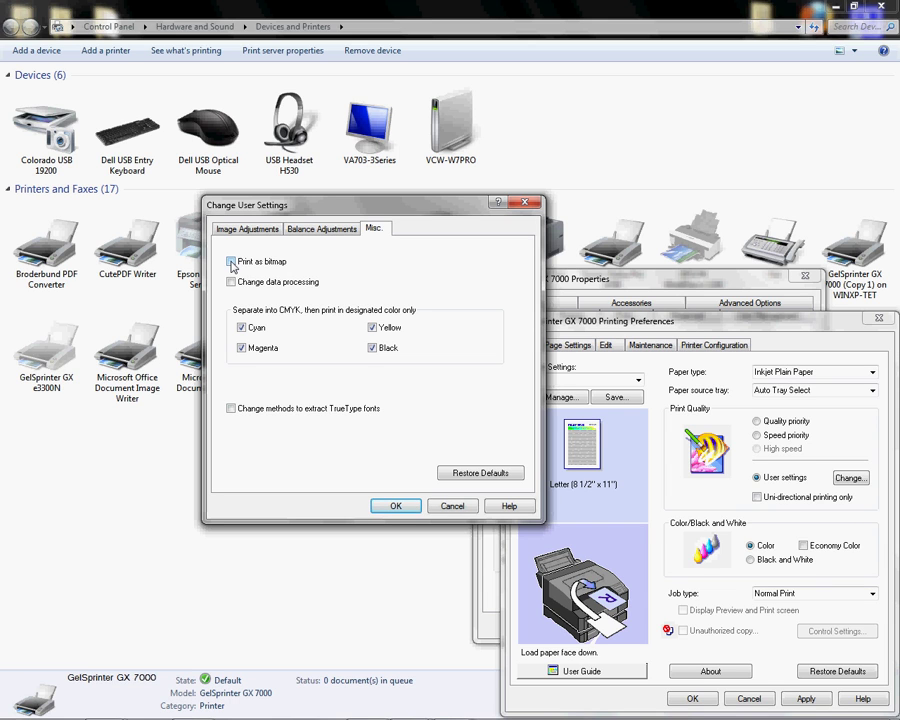
click(397, 506)
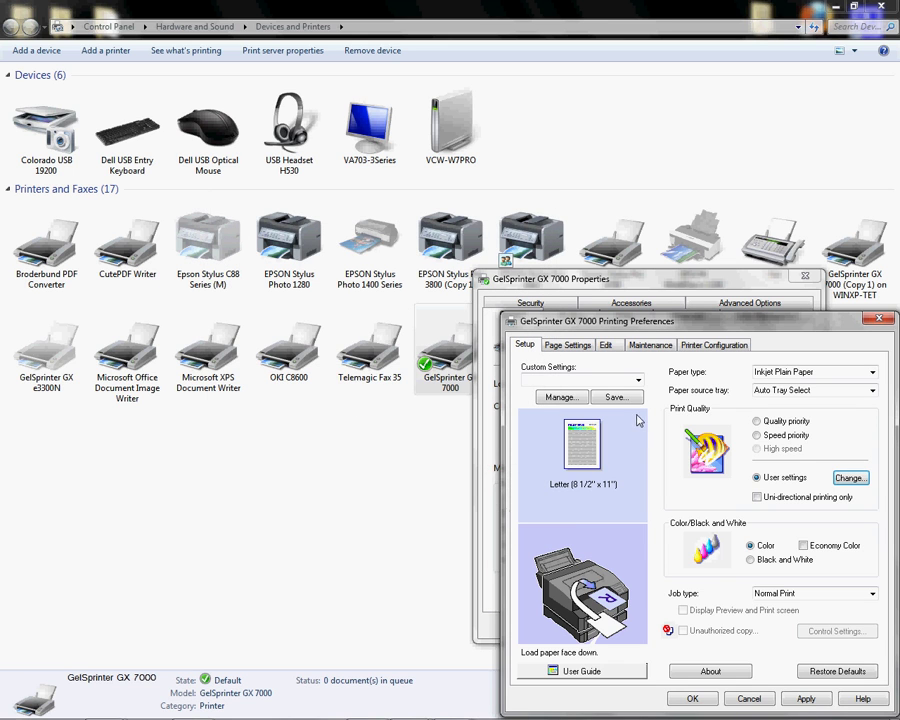
click(714, 344)
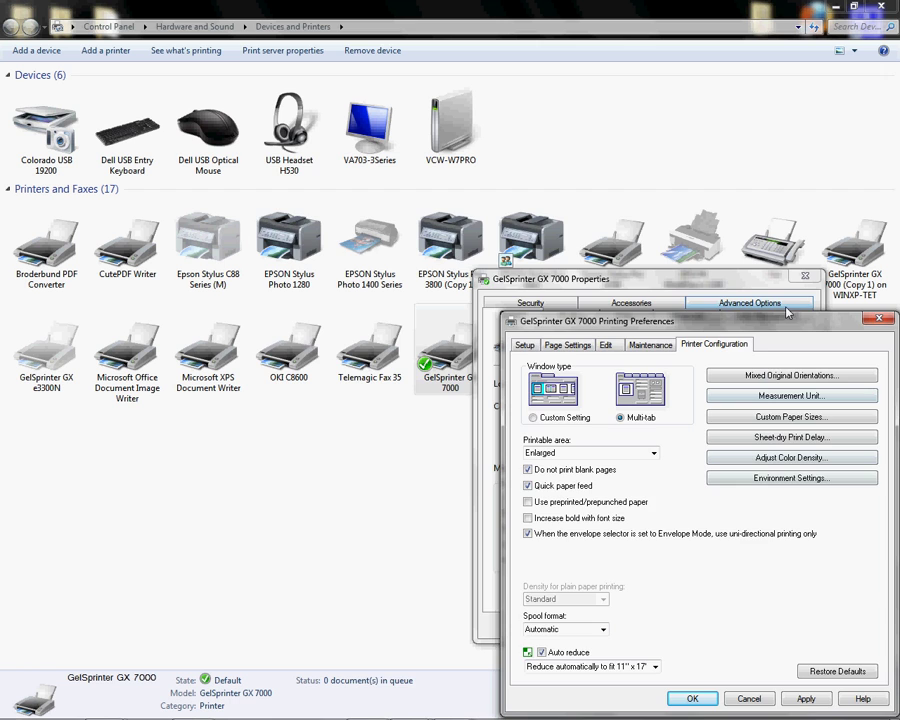
drag(785, 327, 540, 161)
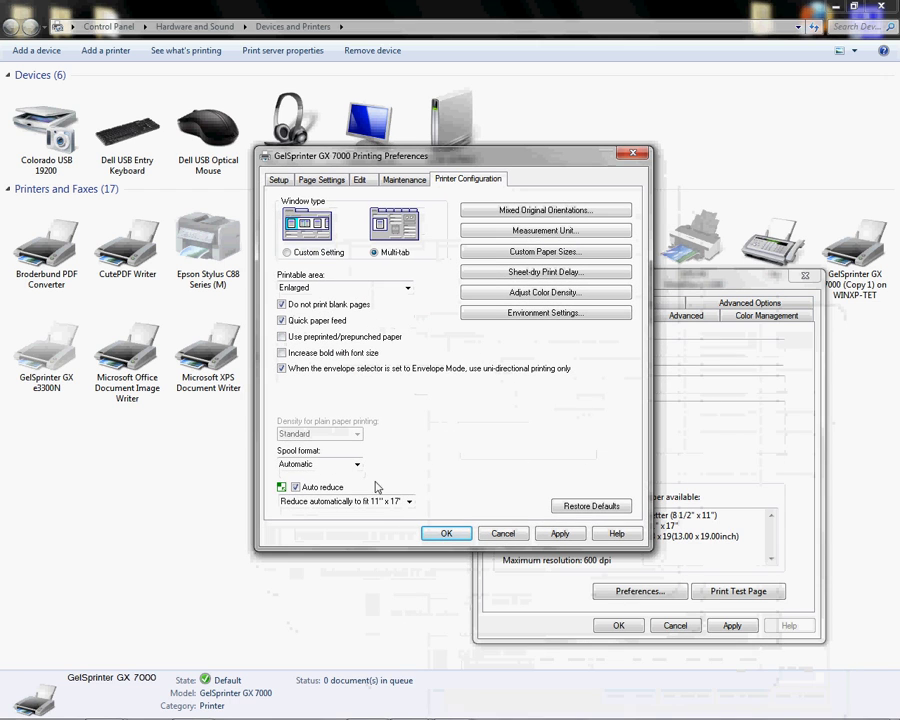
click(296, 488)
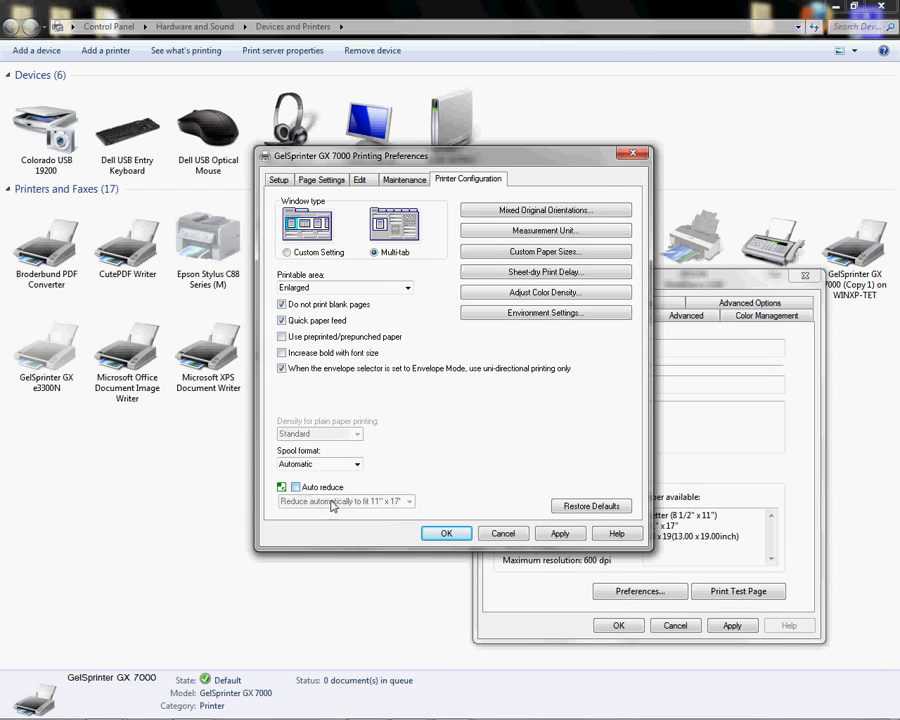
click(279, 182)
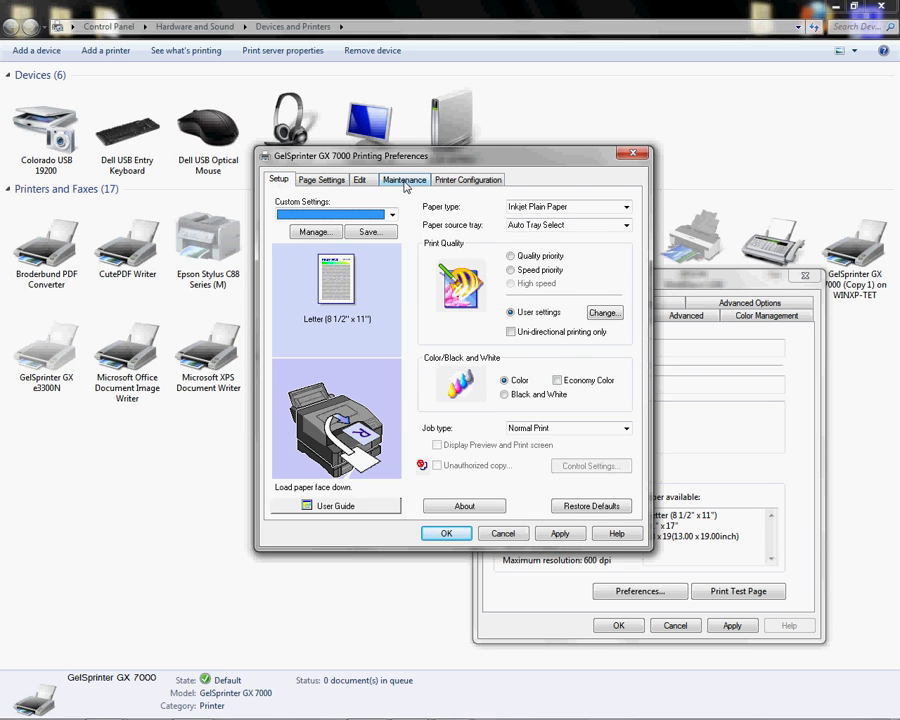
click(476, 182)
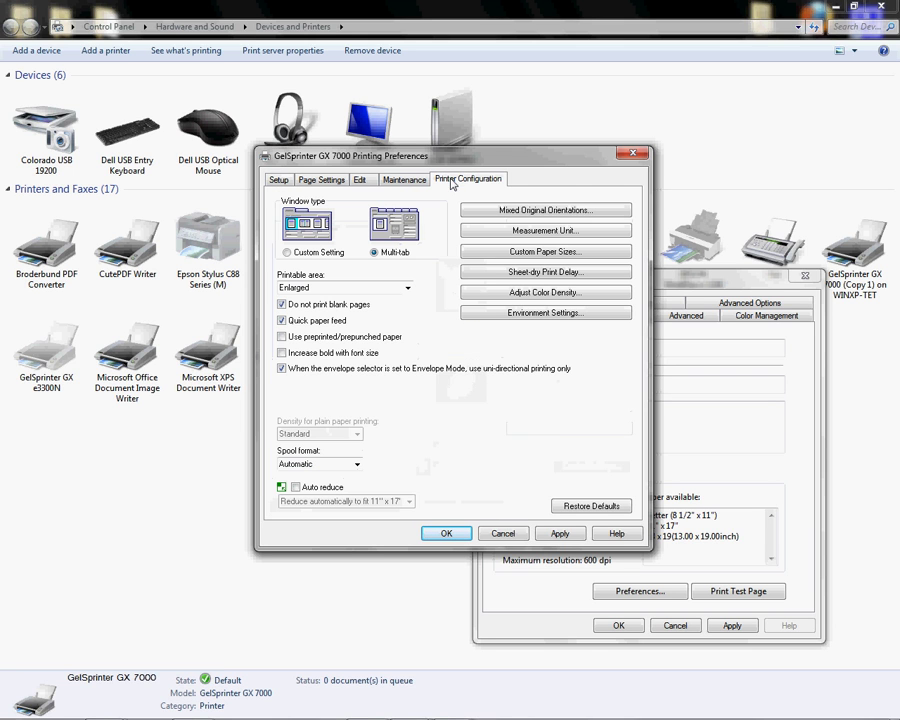
- Open the custom paper sizes and keep Bypass Tray as the paper source for the 13 x 19 size
click(559, 255)
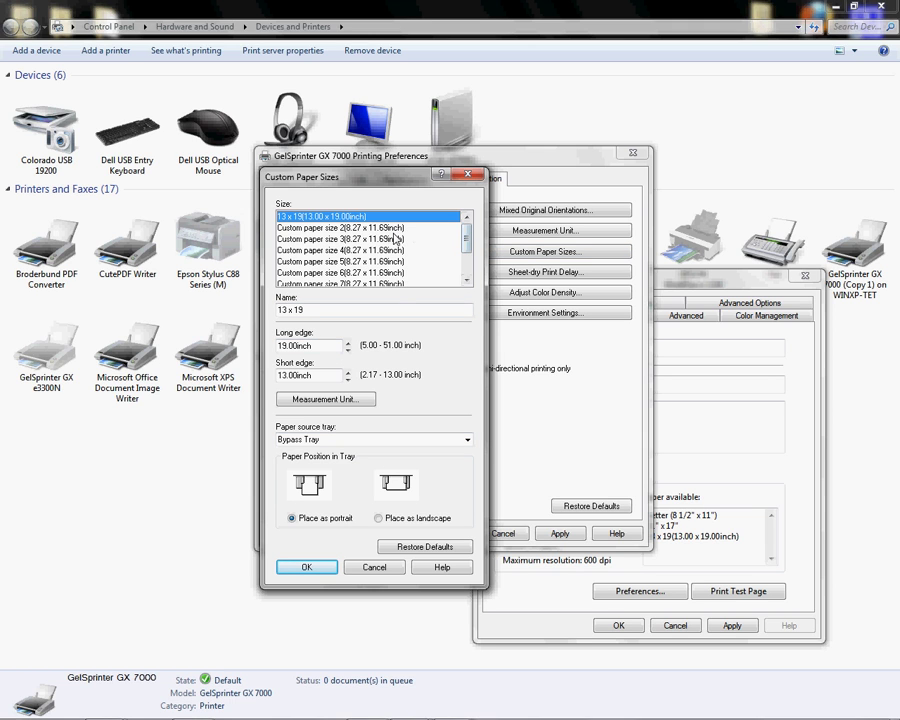
scroll(467, 246, down, 2)
scroll(467, 246, up, 2)
click(467, 441)
click(468, 443)
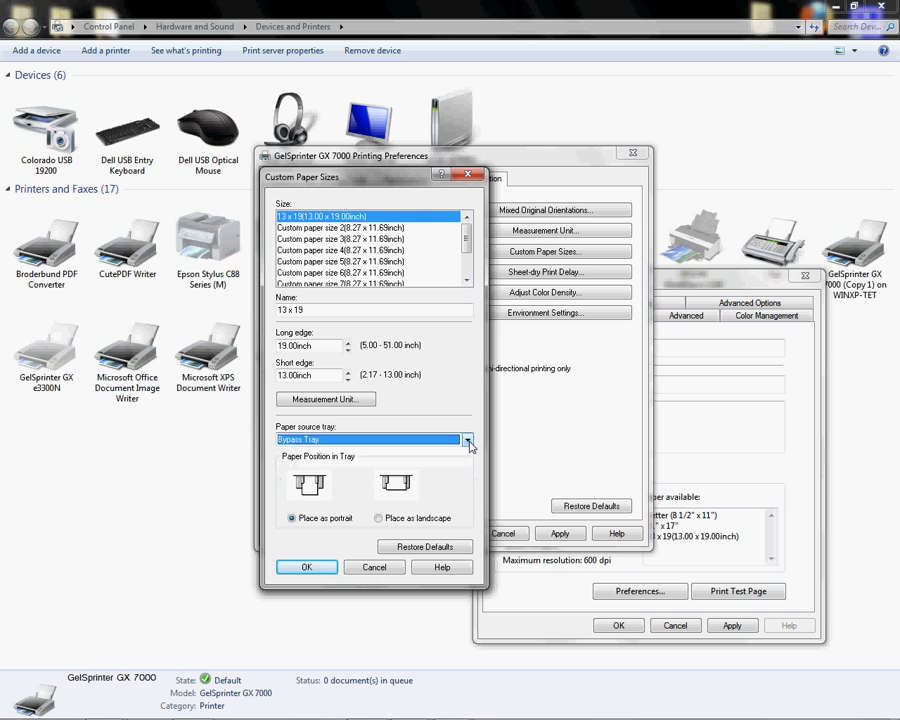
- Set the 13 x 19 custom paper size to a 19 inch long edge and 13 inch short edge, using inches as the unit
click(322, 347)
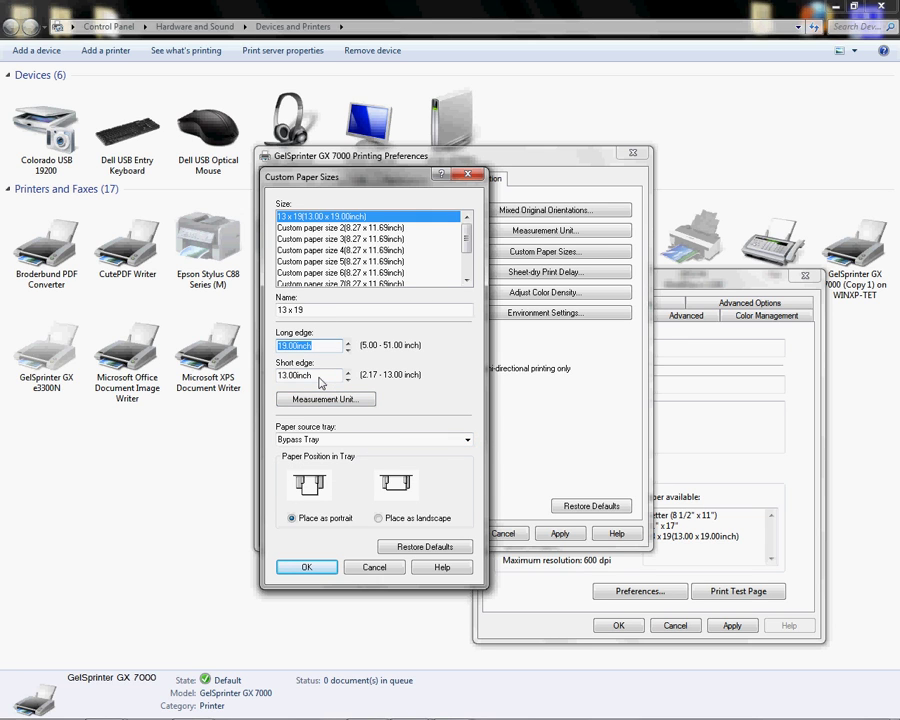
text(19)
key(Tab)
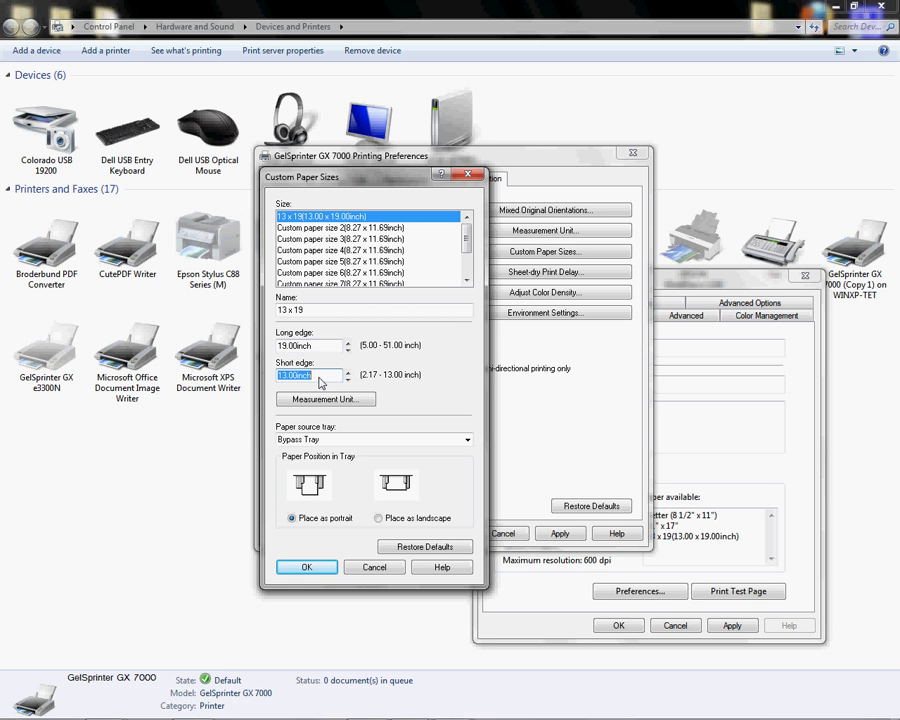
text(13)
key(Tab)
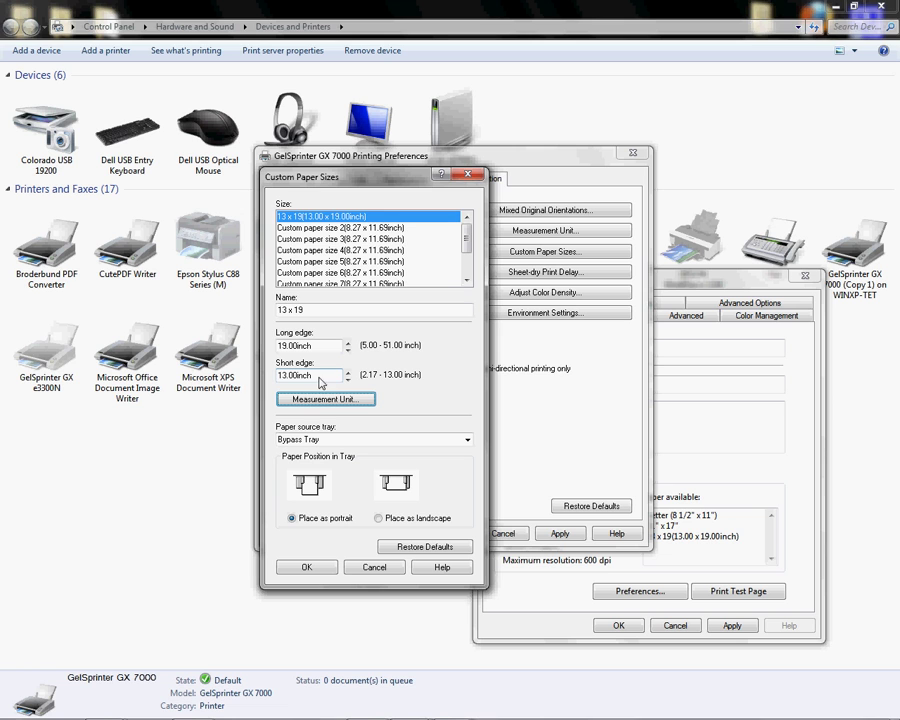
click(319, 400)
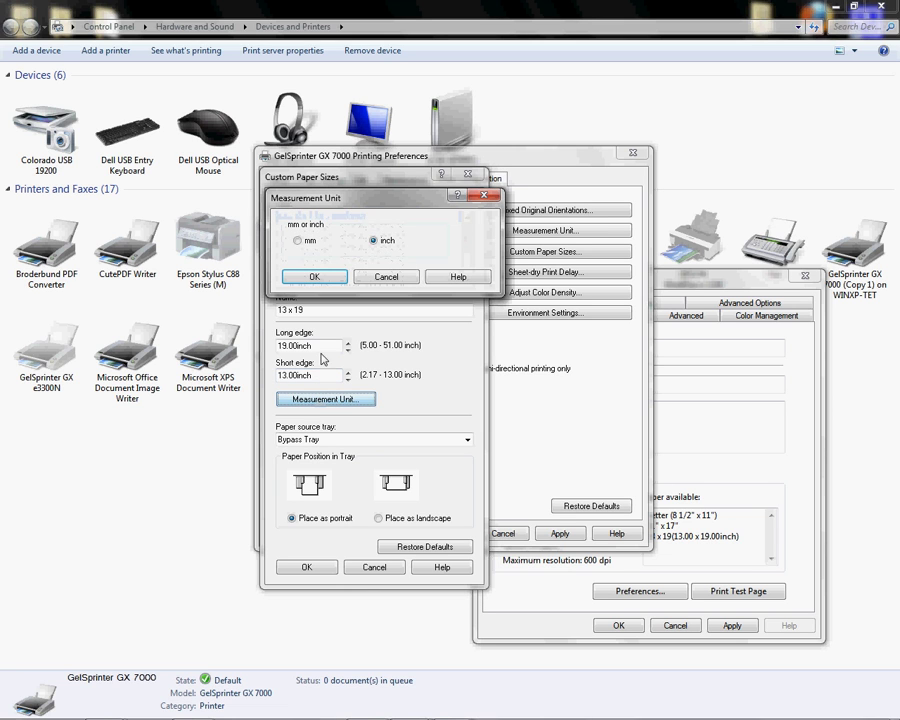
click(324, 279)
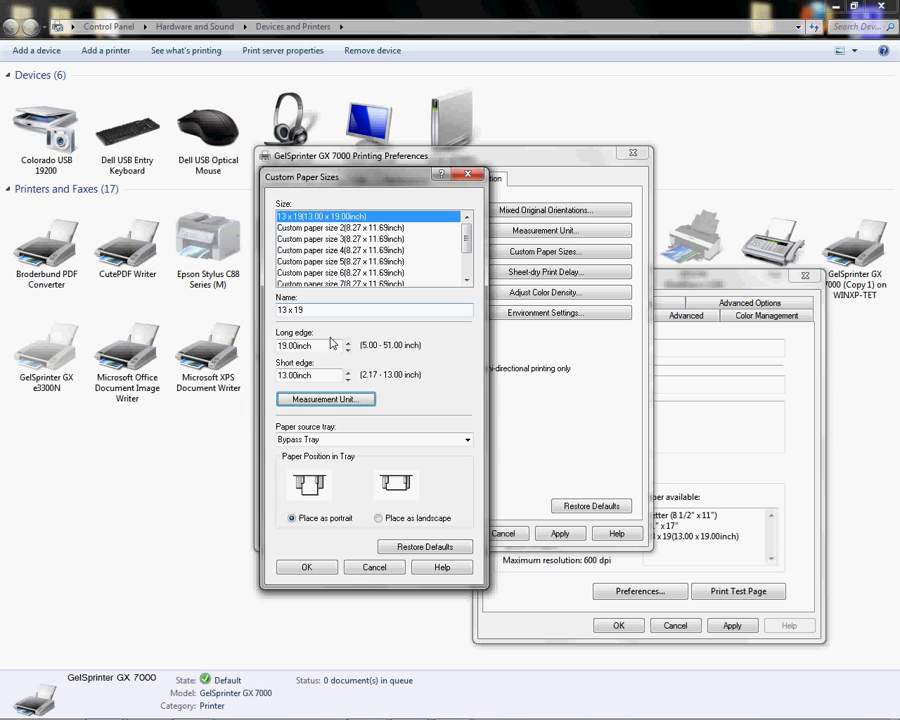
drag(308, 318, 278, 313)
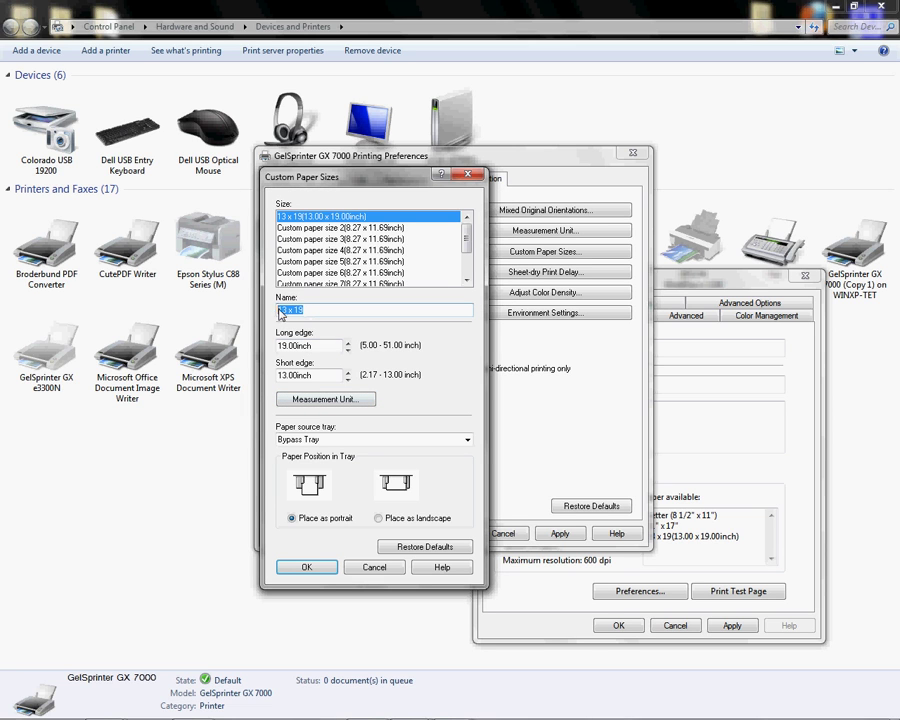
click(307, 568)
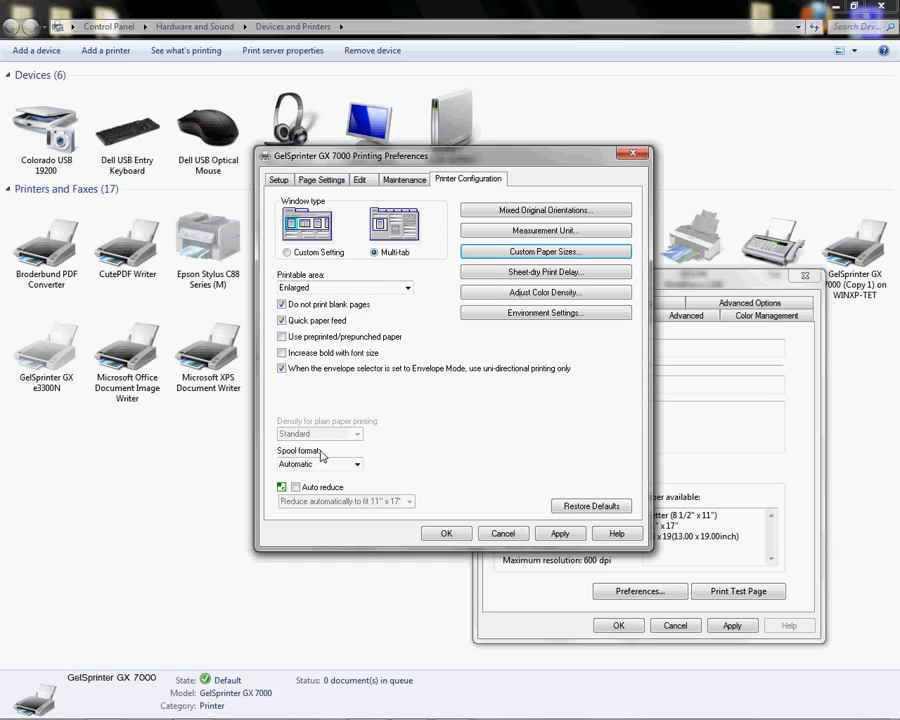
- Save the current printing preferences as a custom setting named Conde ICC
click(279, 180)
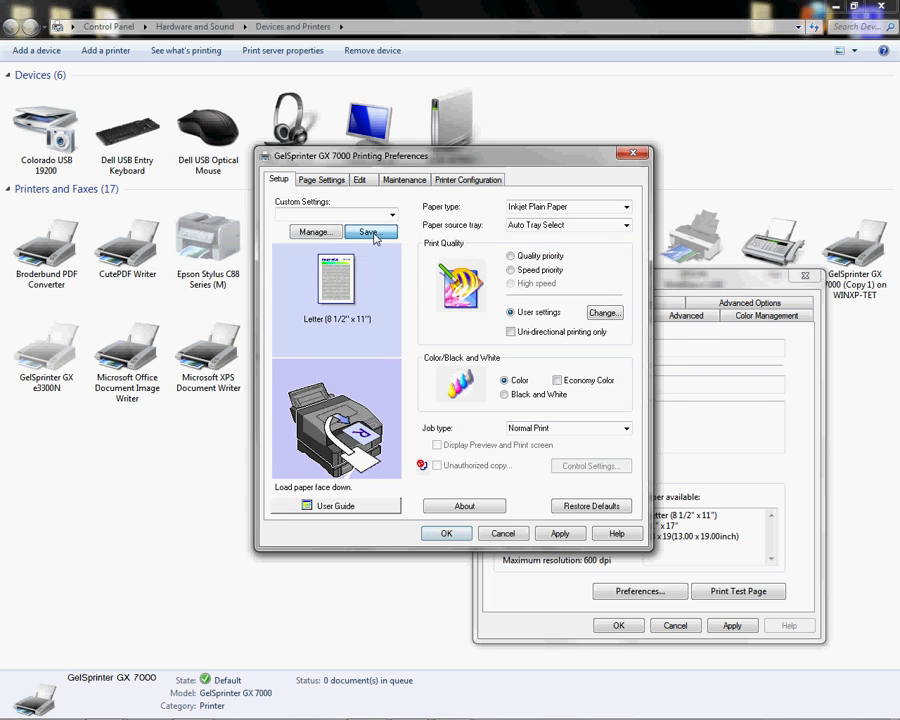
click(370, 232)
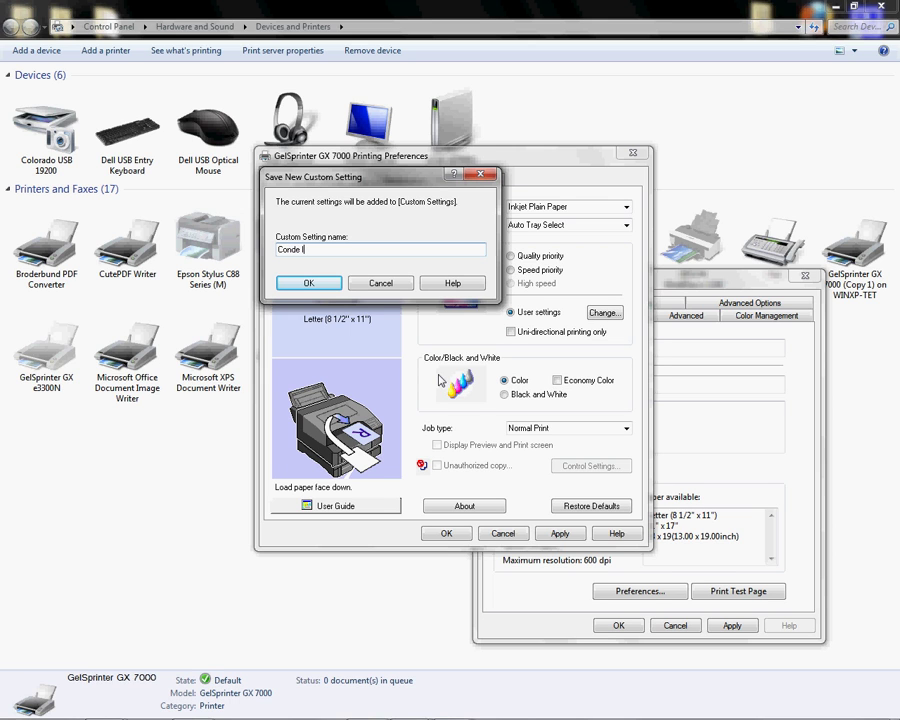
click(309, 284)
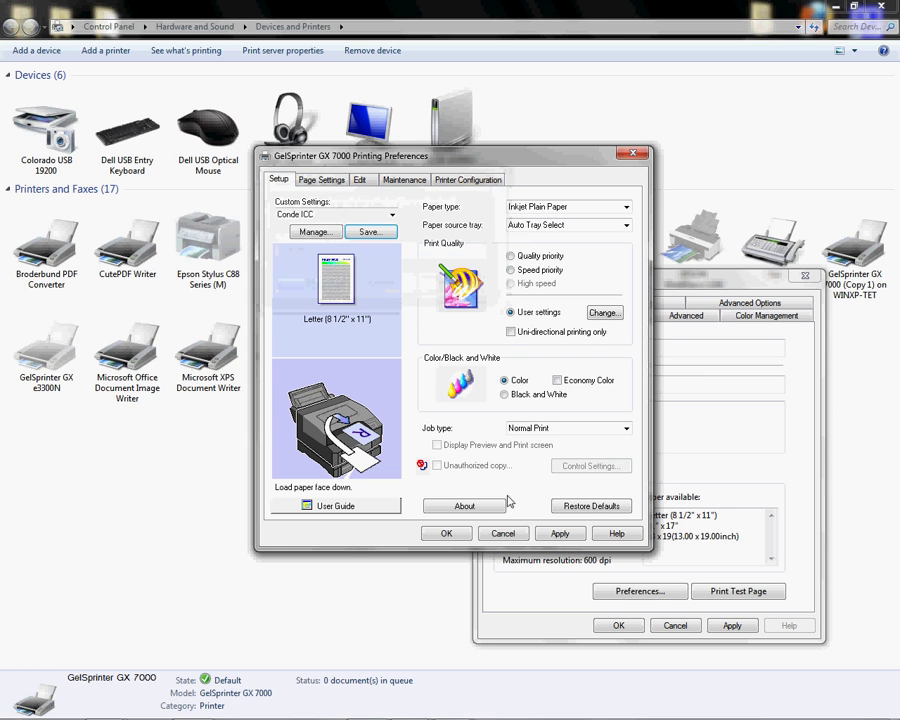
- Apply the printing preferences and the GelSprinter GX 7000 properties, and close both dialogs
click(556, 533)
click(447, 534)
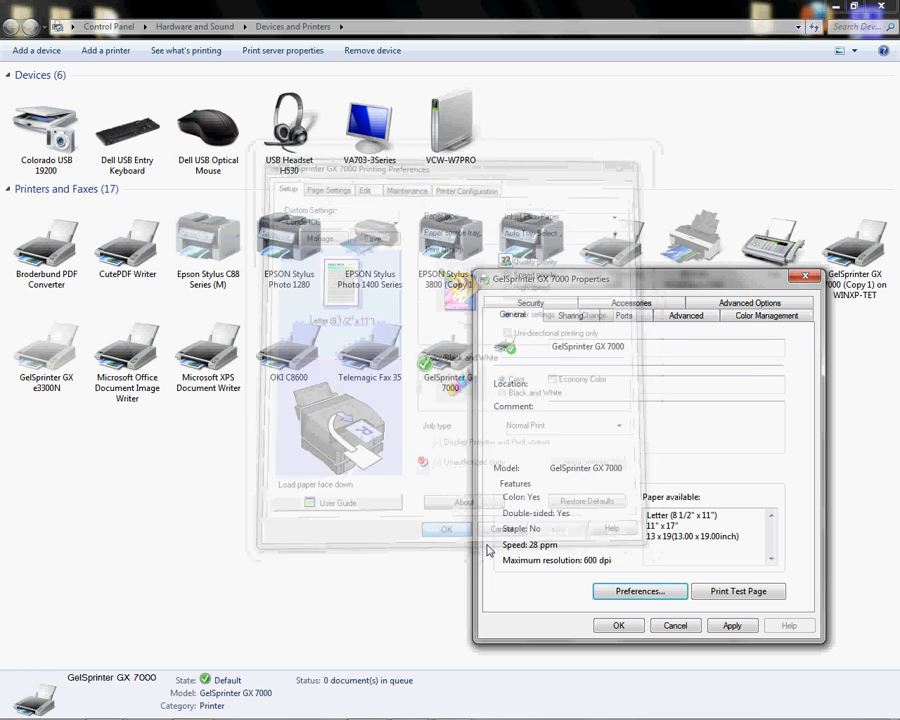
click(741, 626)
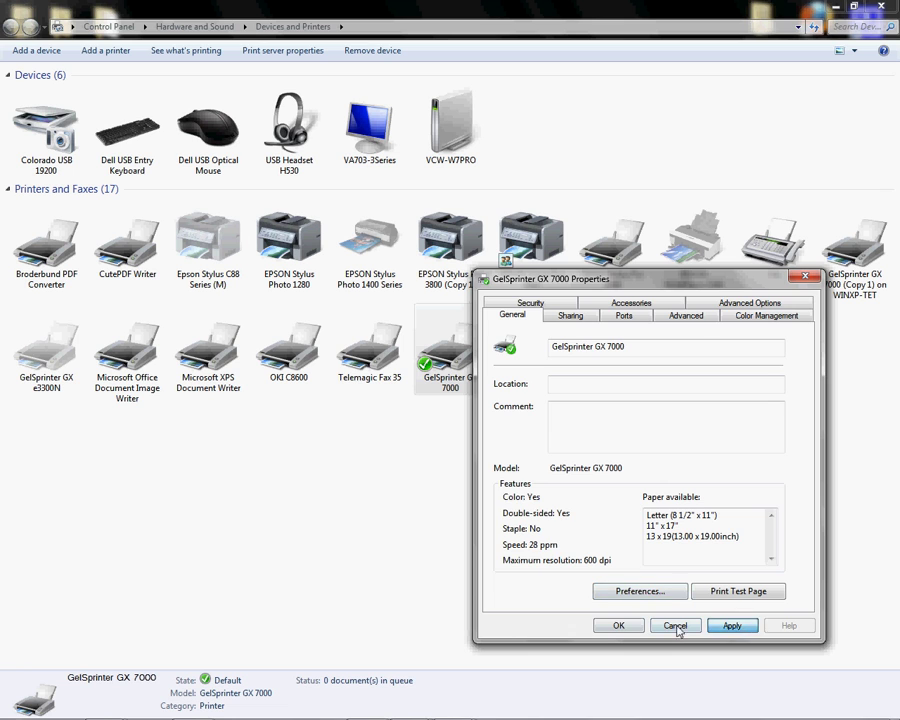
click(620, 626)
click(457, 388)
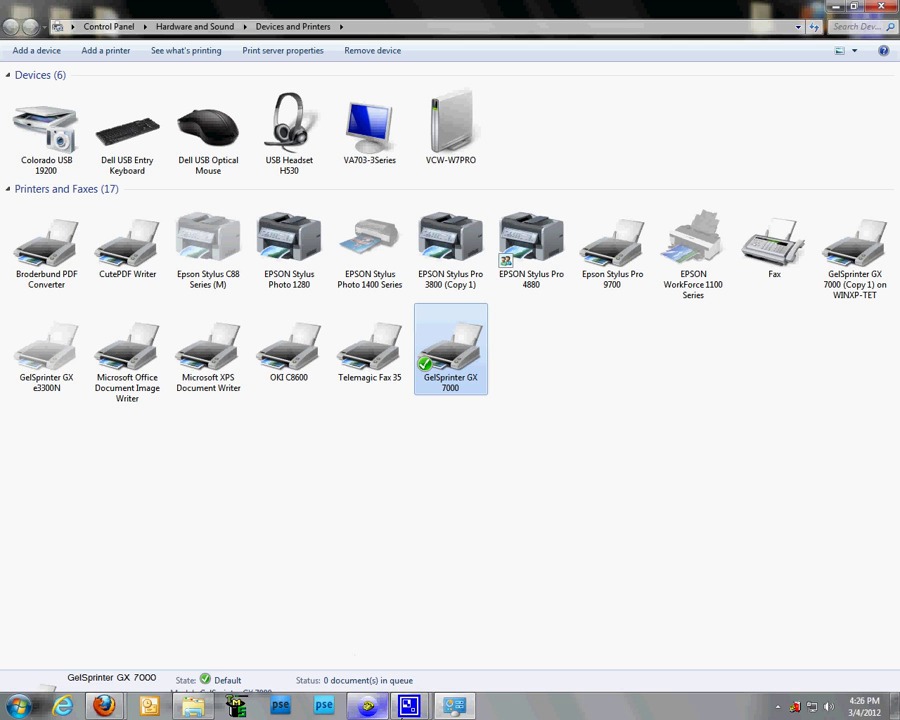
mouse_move(423, 709)
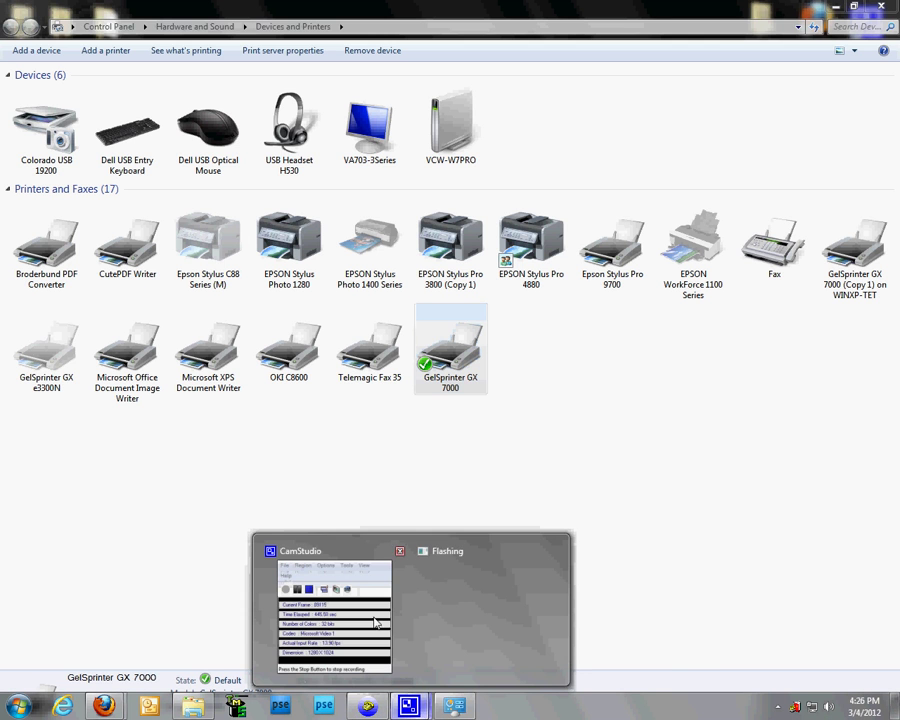